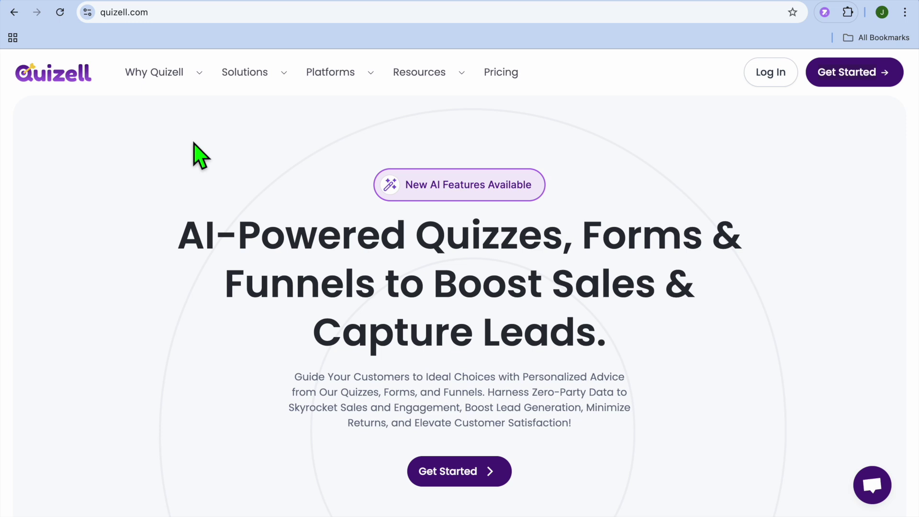
- Look through the Quizell homepage and compare the subscription plans on the pricing page
scroll(196, 153, "down", 2)
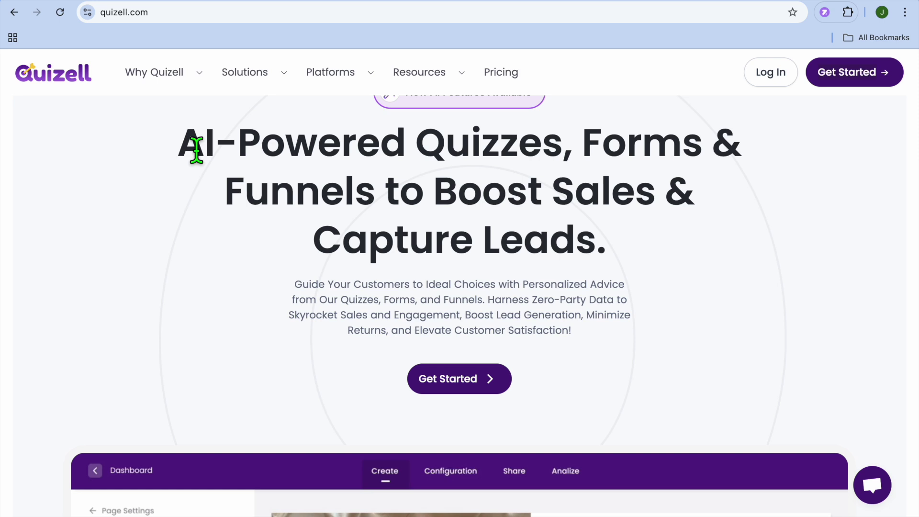
scroll(196, 151, "down", 1)
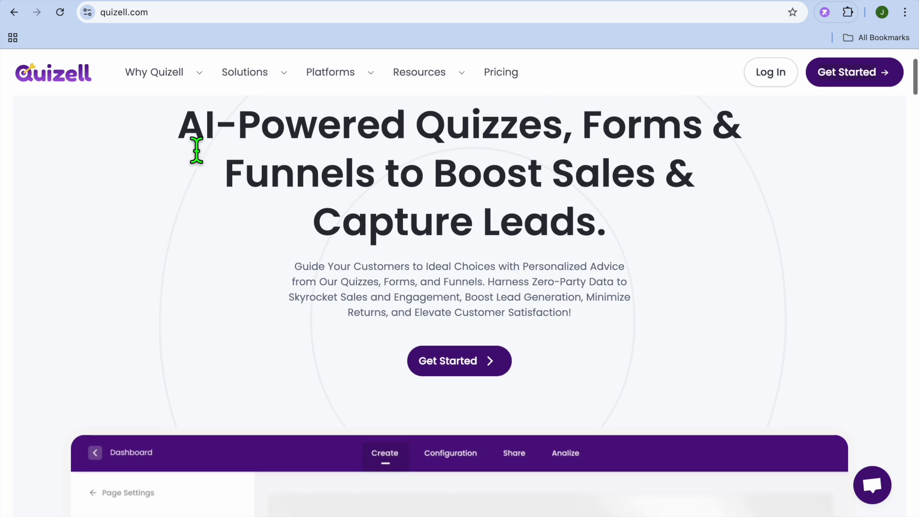
scroll(196, 150, "down", 3)
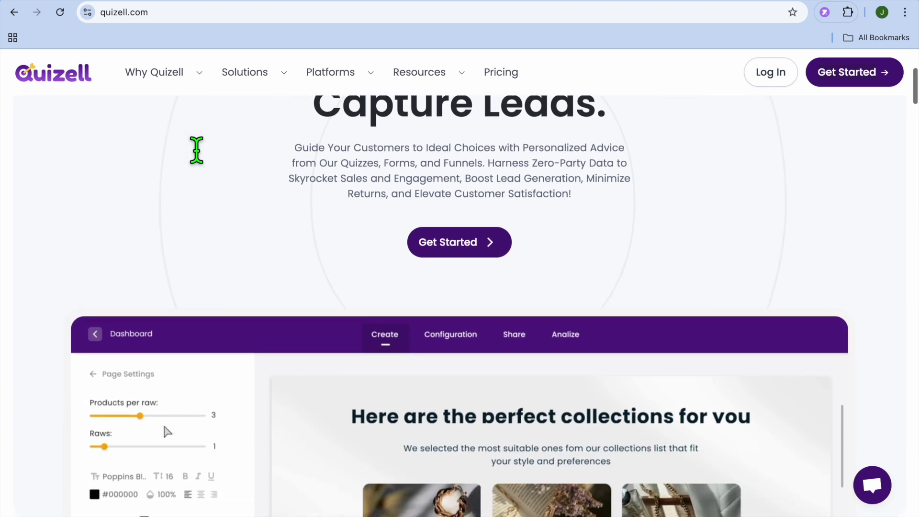
scroll(196, 150, "down", 4)
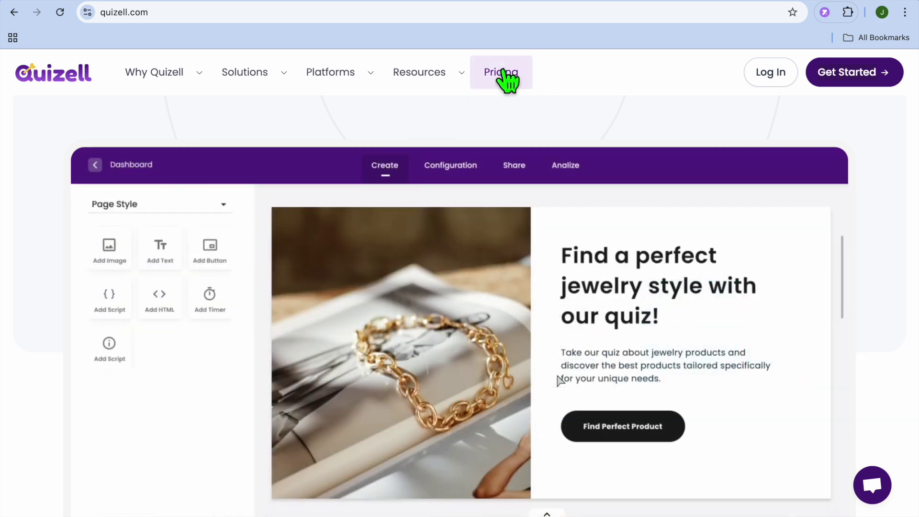
left_click(502, 71)
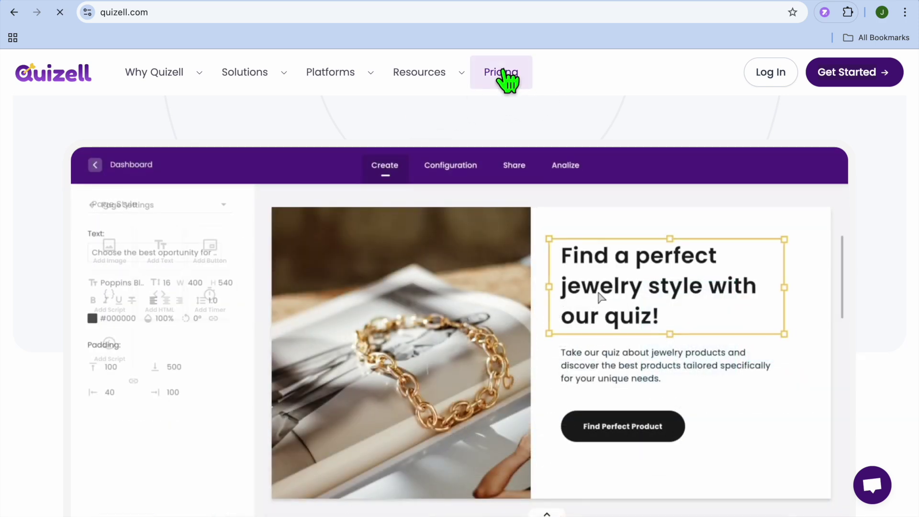
scroll(250, 258, "down", 3)
scroll(249, 256, "down", 2)
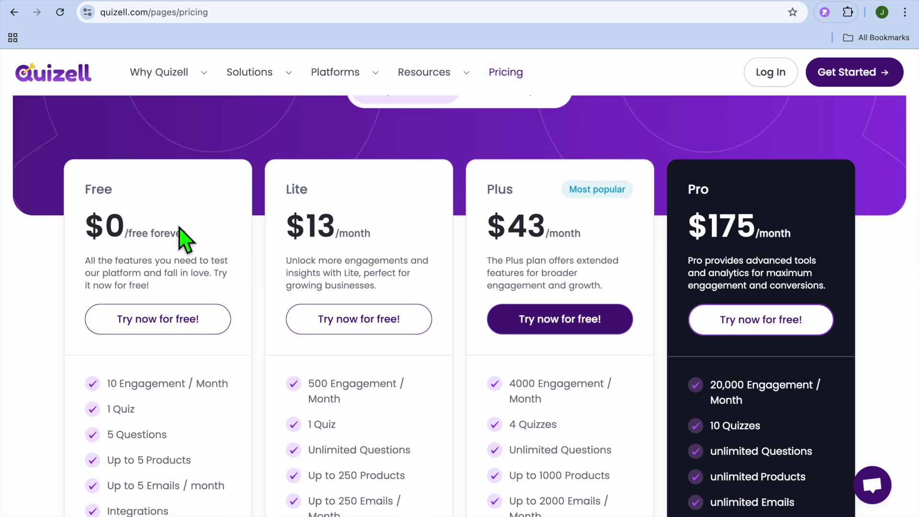
scroll(184, 236, "down", 2)
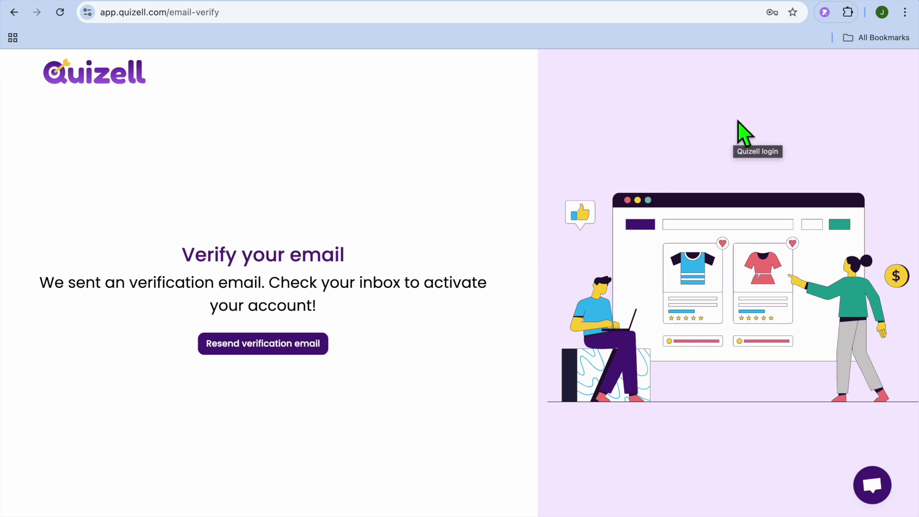
- Switch to Gmail and verify the account's email address from the Quizell verification message
left_click(749, 1)
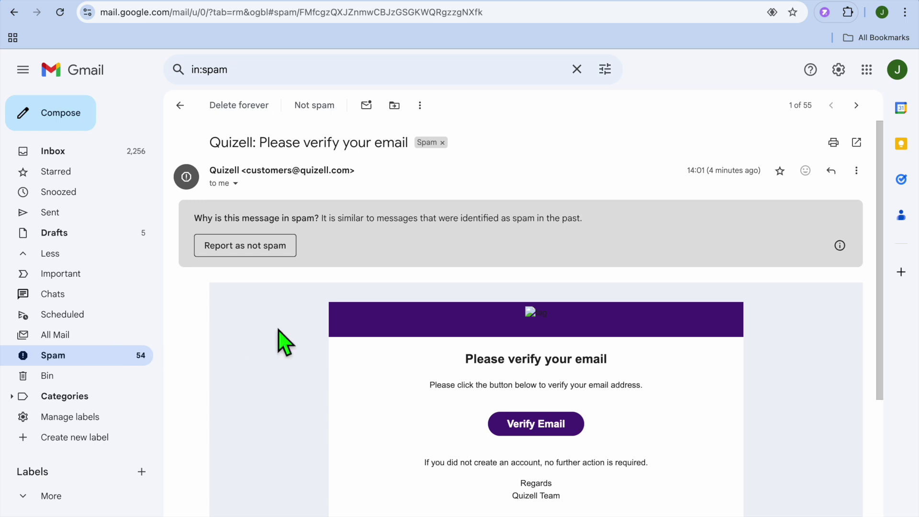
left_click(541, 428)
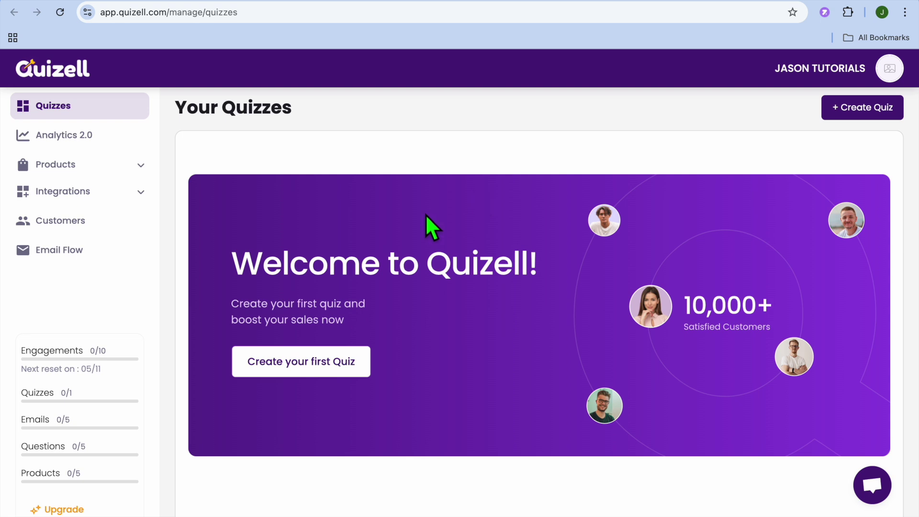
left_click(128, 209)
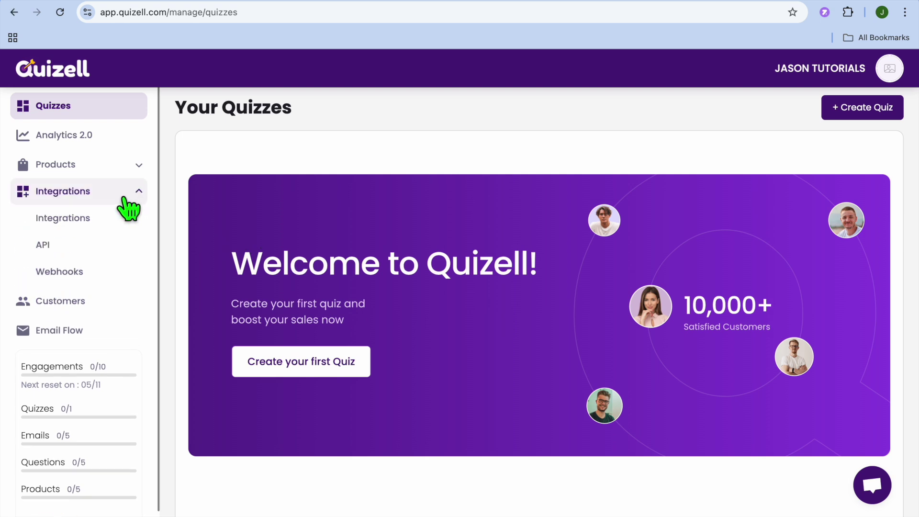
left_click(127, 209)
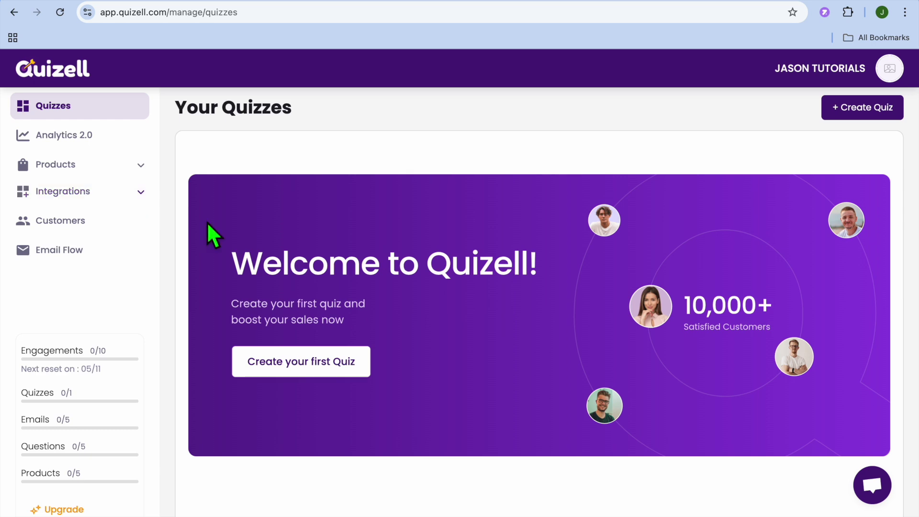
- Start creating the first quiz from templates and browse the template gallery
left_click(302, 370)
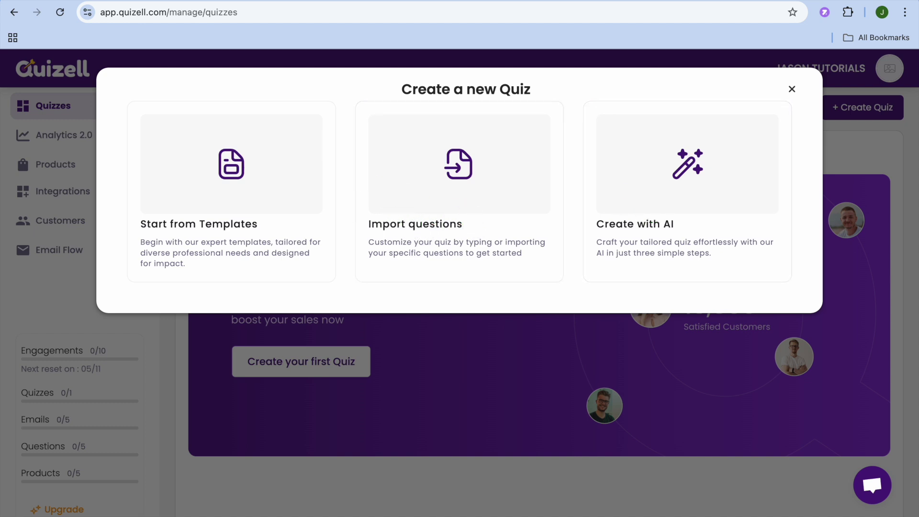
left_click(245, 219)
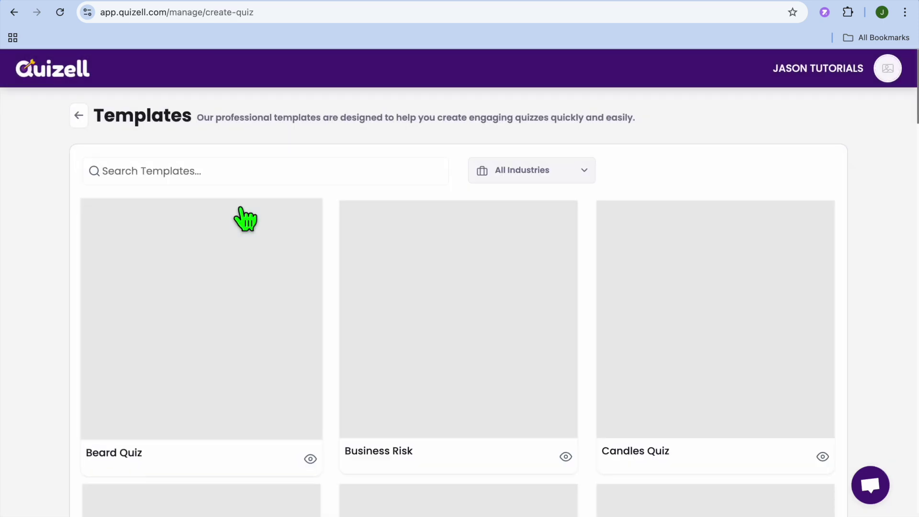
scroll(331, 265, "down", 1)
scroll(330, 268, "down", 14)
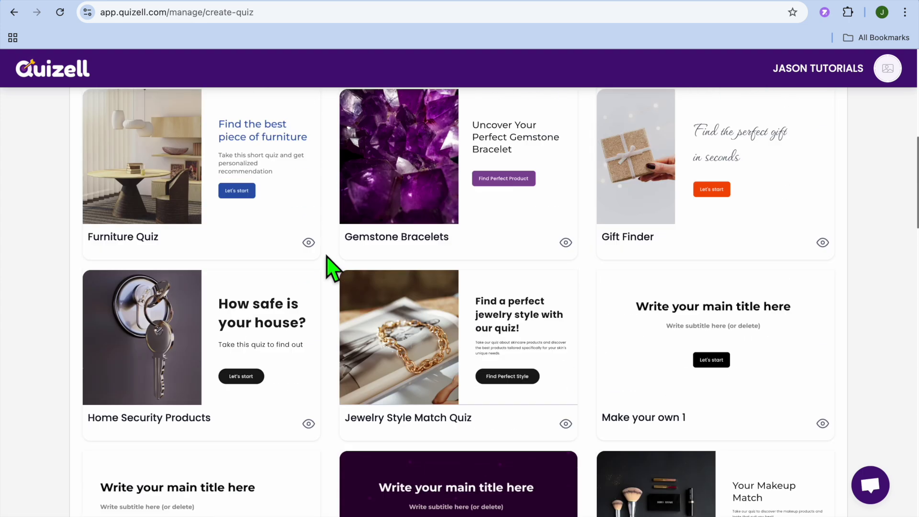
scroll(331, 268, "up", 15)
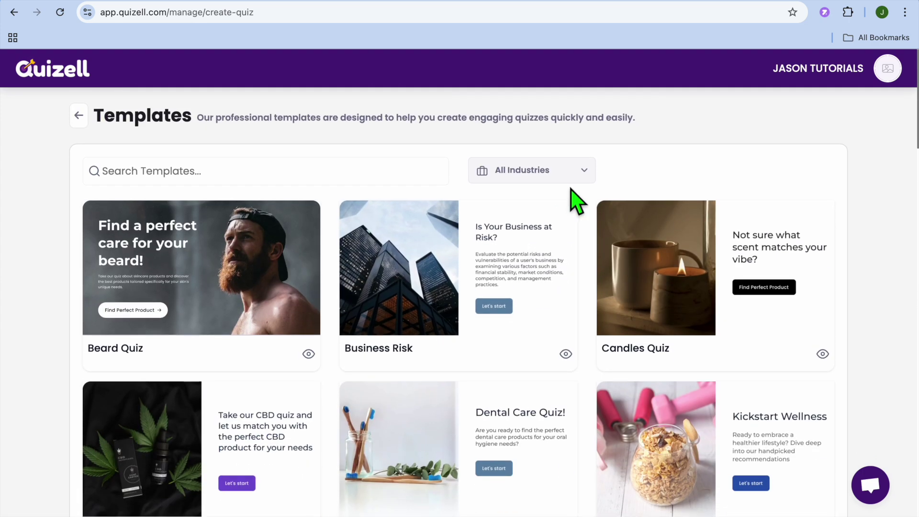
- Filter the quiz templates by the Health & Fitness industry and look over the matching designs
left_click(580, 181)
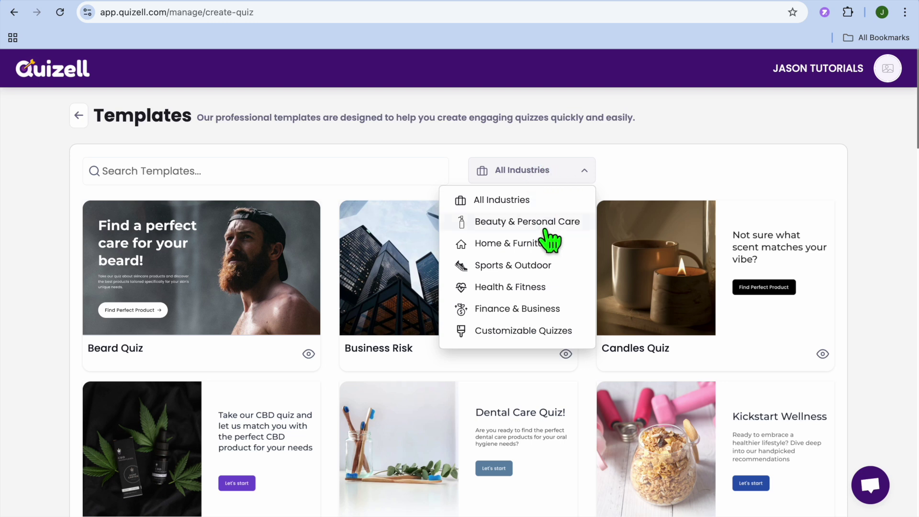
left_click(502, 287)
left_click(501, 287)
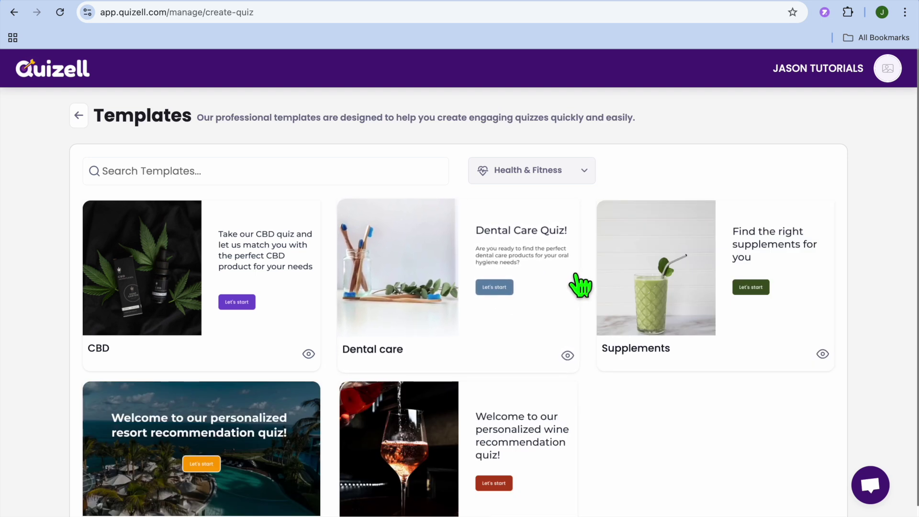
scroll(580, 286, "down", 1)
scroll(580, 286, "up", 1)
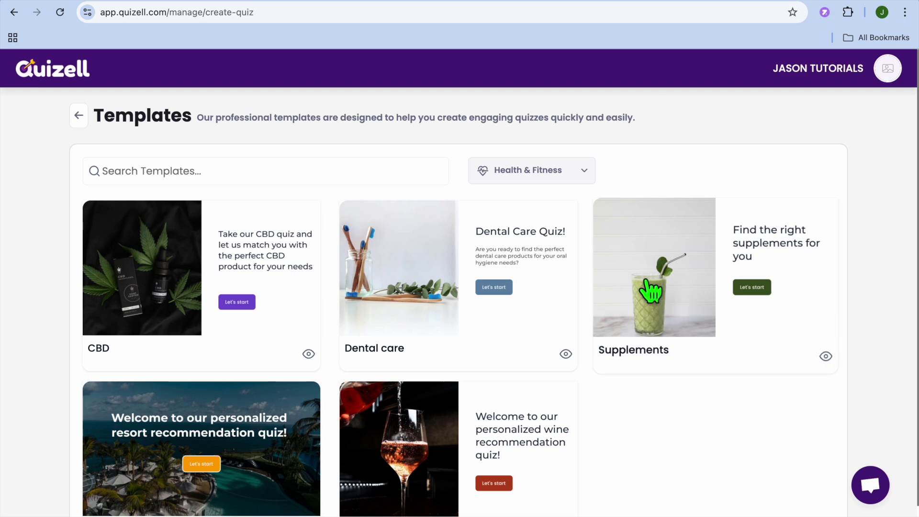
- Create a quiz from the Supplements template, named Supplements
left_click(670, 289)
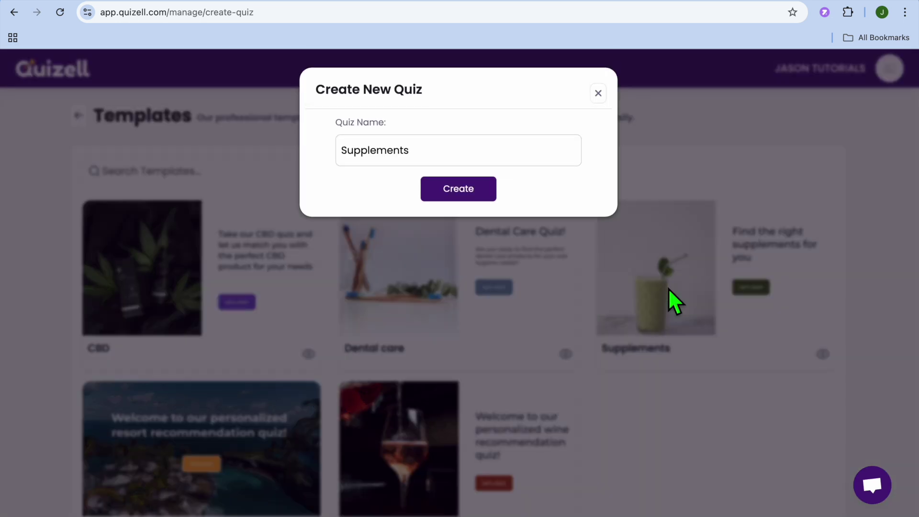
left_click(446, 161)
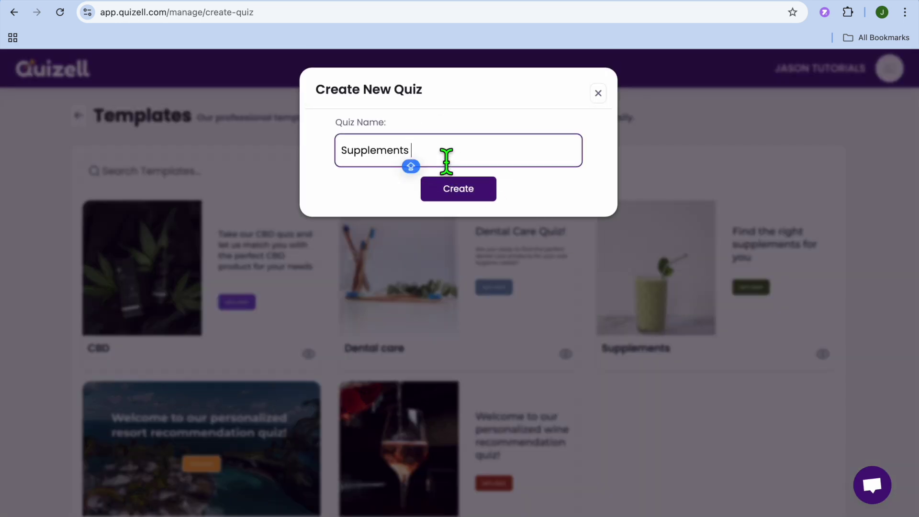
left_click(458, 188)
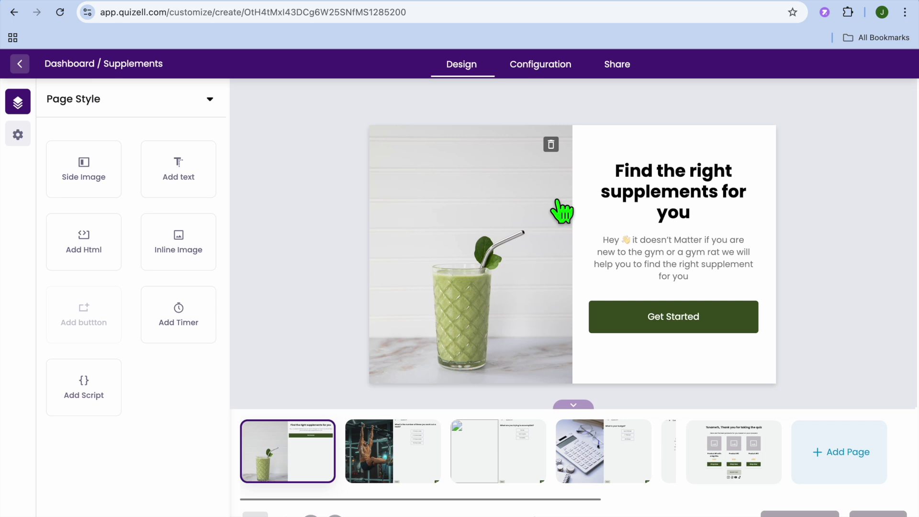
- Try the Right and Background positions for the start page's smoothie image, finishing with the Left position
left_click(494, 224)
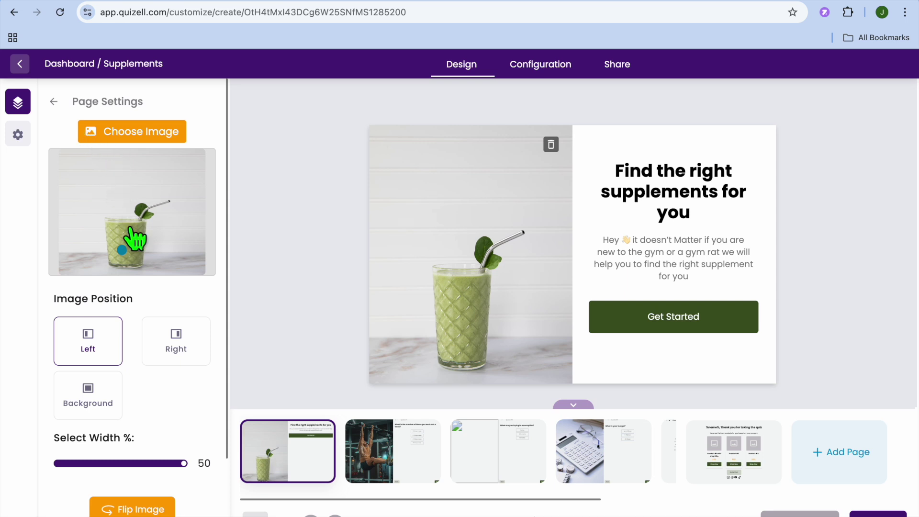
left_click(176, 348)
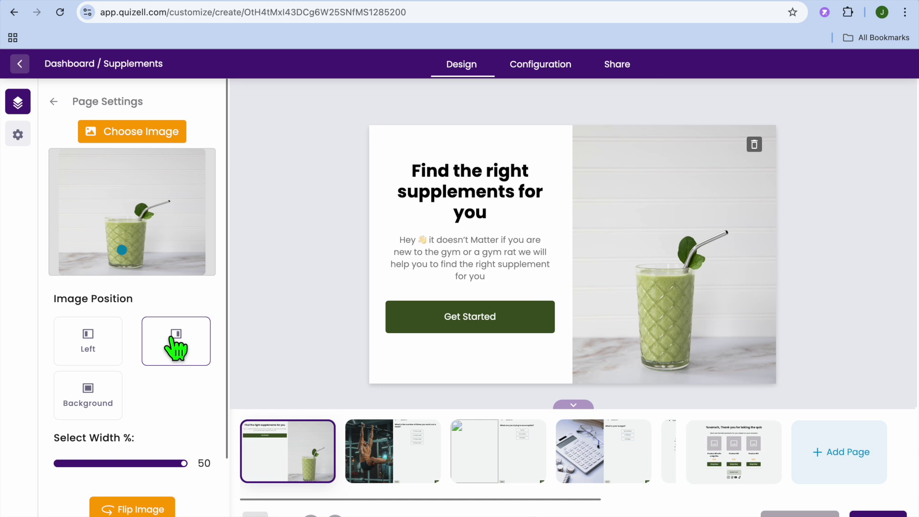
left_click(92, 346)
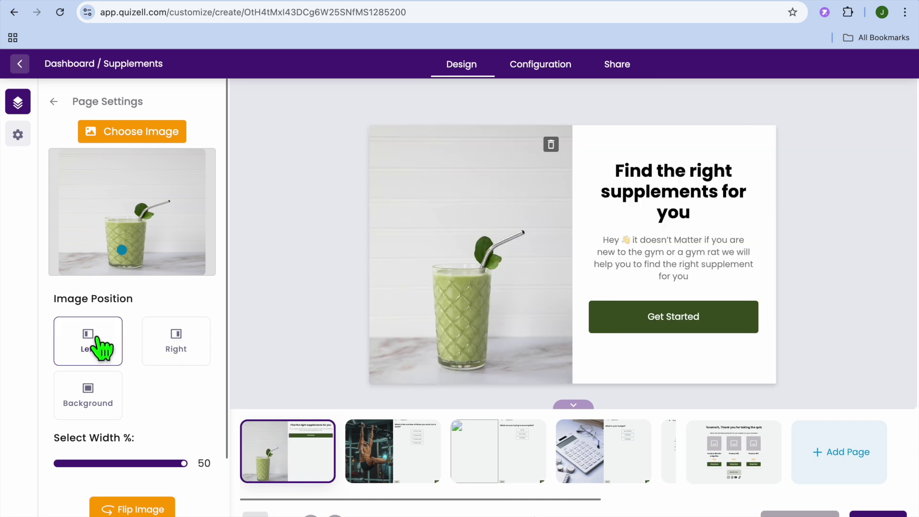
left_click(91, 399)
left_click(171, 341)
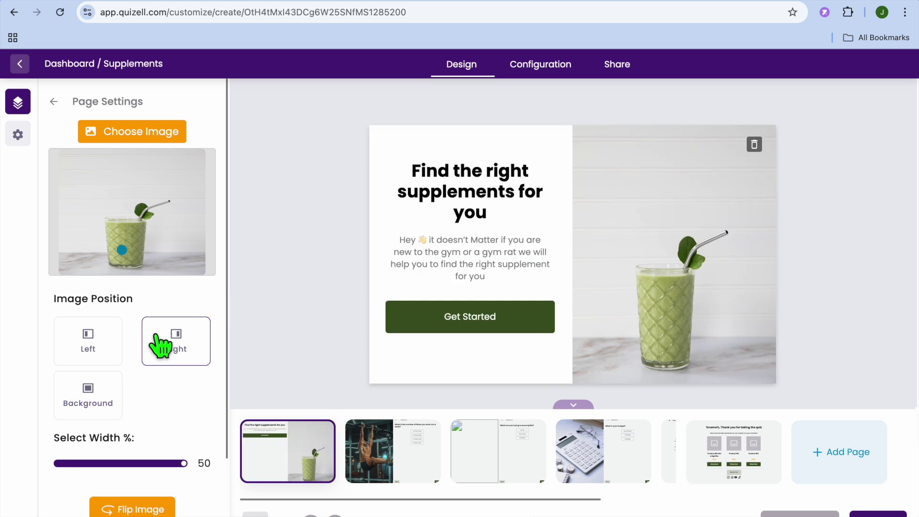
left_click(100, 349)
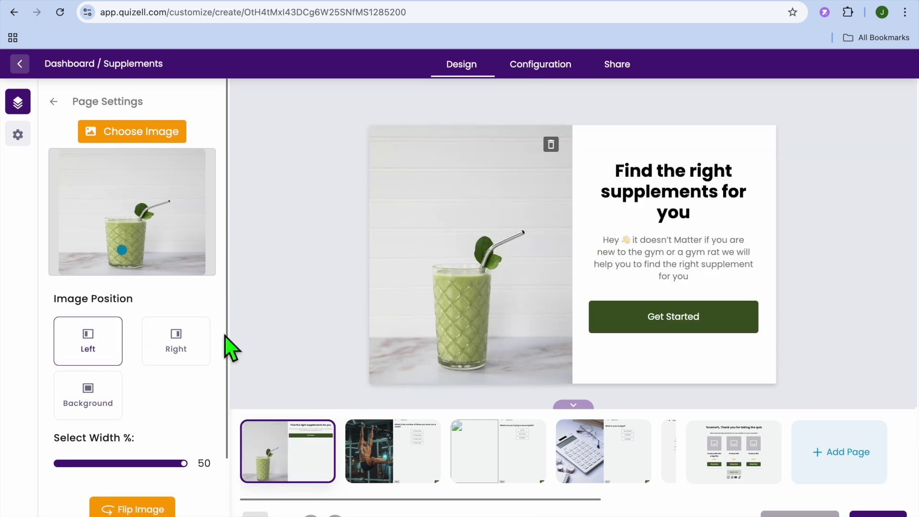
- Inspect the settings of the start page's description, heading and Get Started button
left_click(675, 271)
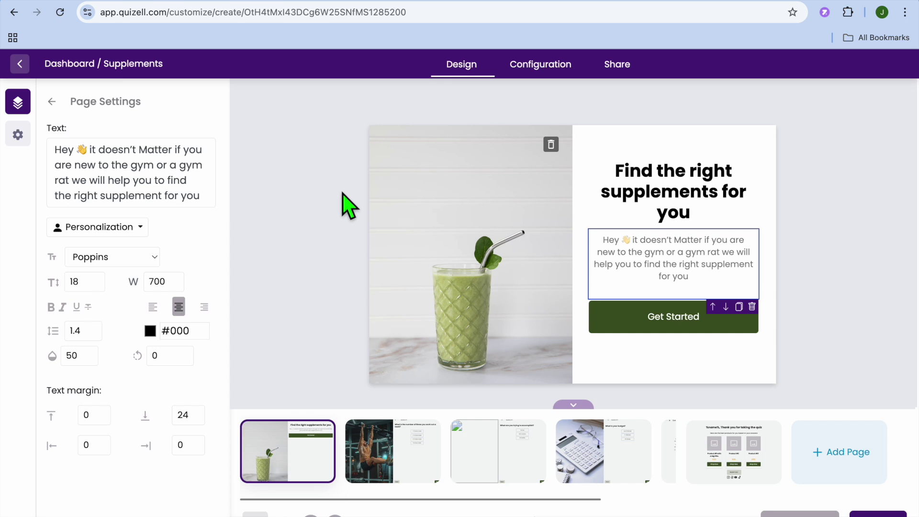
left_click(681, 192)
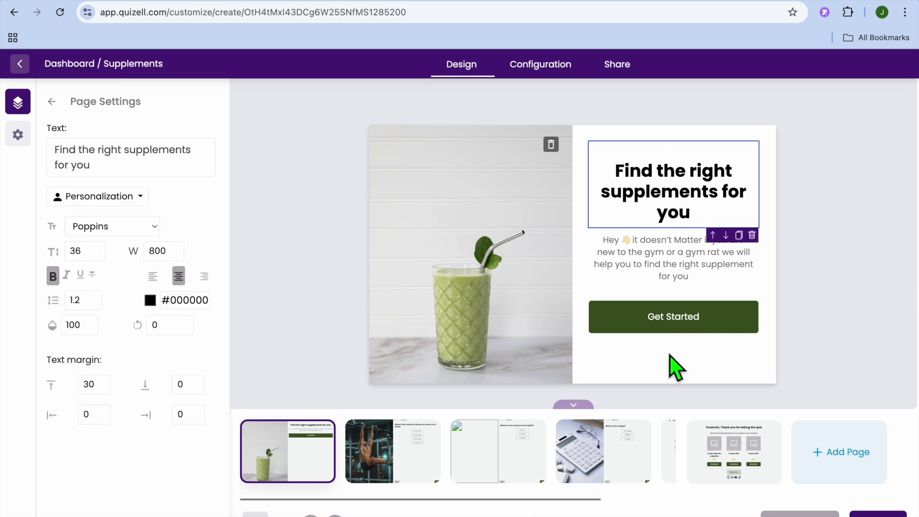
left_click(651, 329)
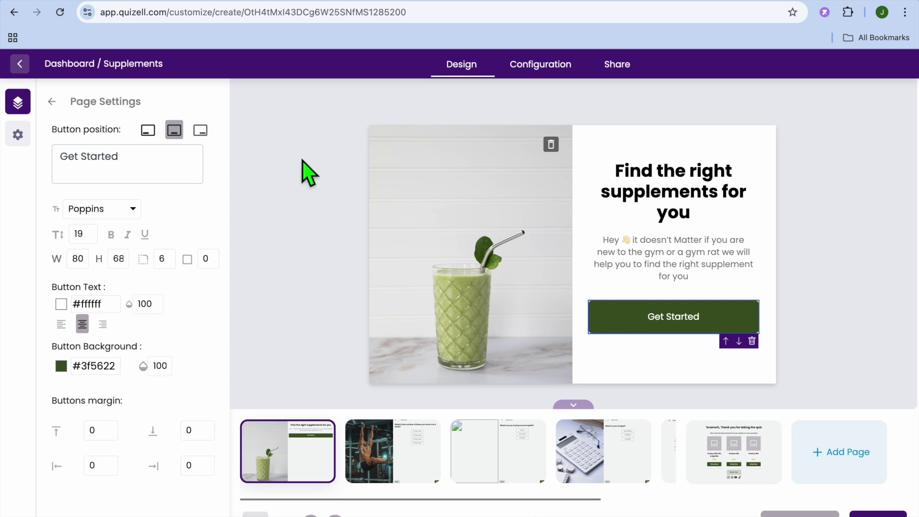
left_click(51, 101)
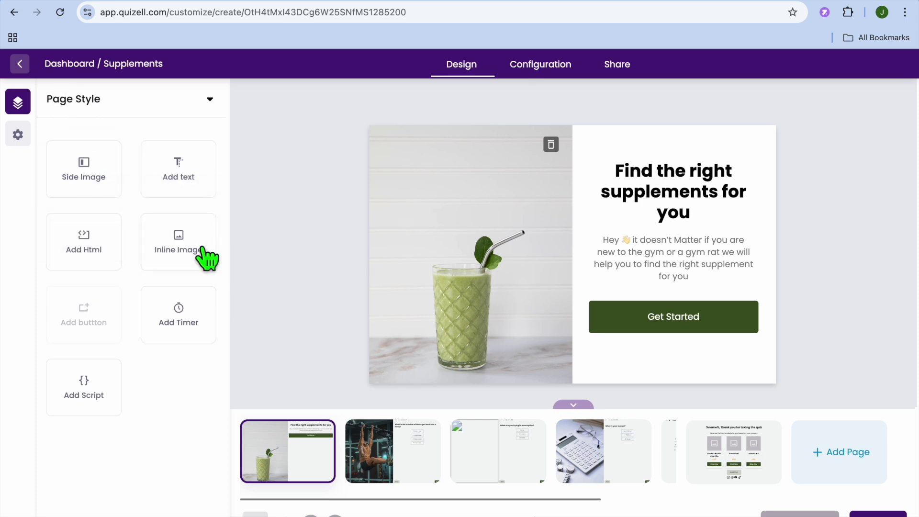
- Try to add a timer to the start page and dismiss the upgrade offer
left_click_drag(167, 320, 585, 349)
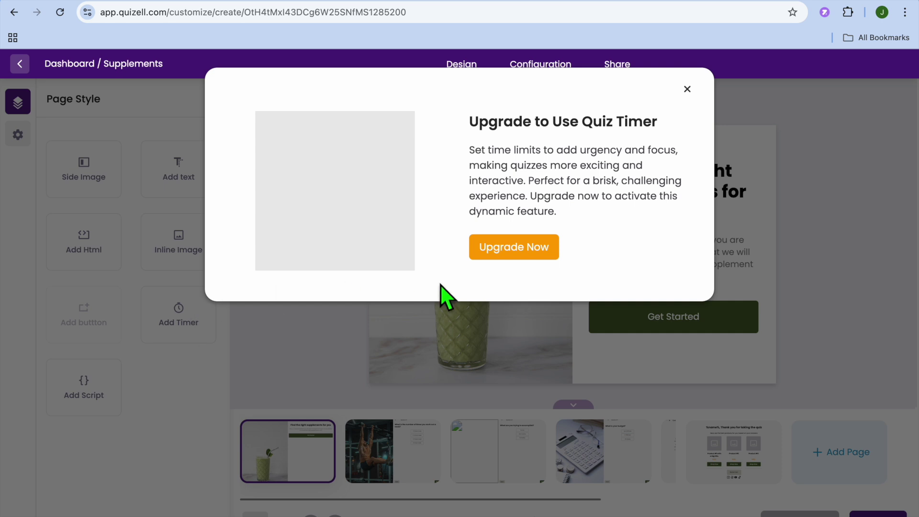
left_click(687, 86)
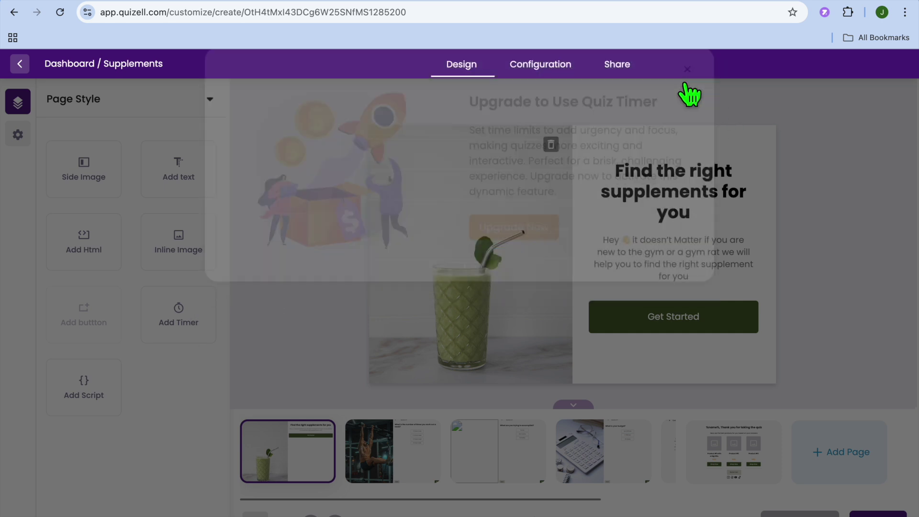
- Add a new text element below the Get Started button and delete it again
left_click(187, 182)
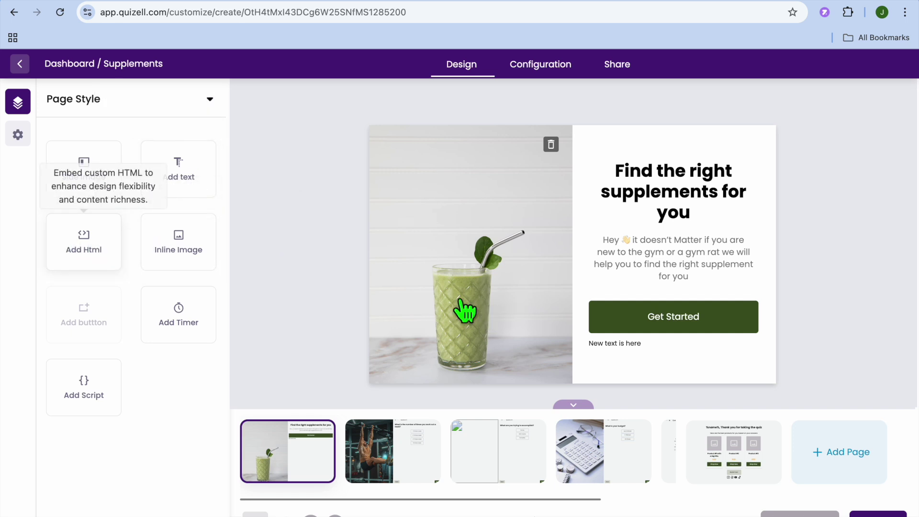
left_click(643, 357)
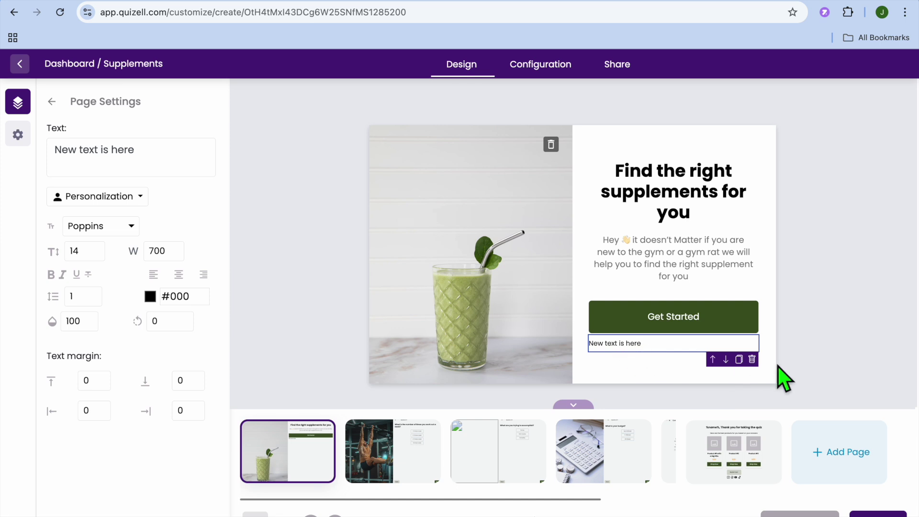
left_click(752, 360)
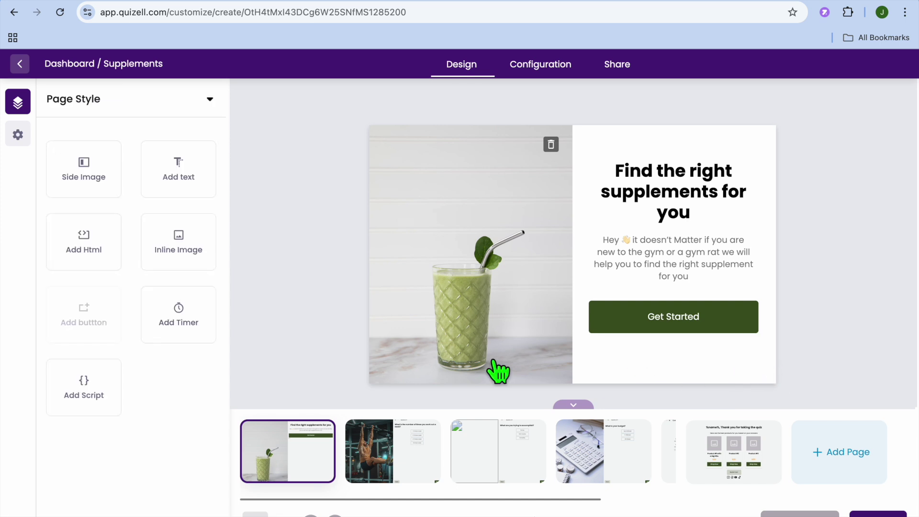
- Open the page of question 1 and inspect the settings of its answer options and question heading
left_click(379, 462)
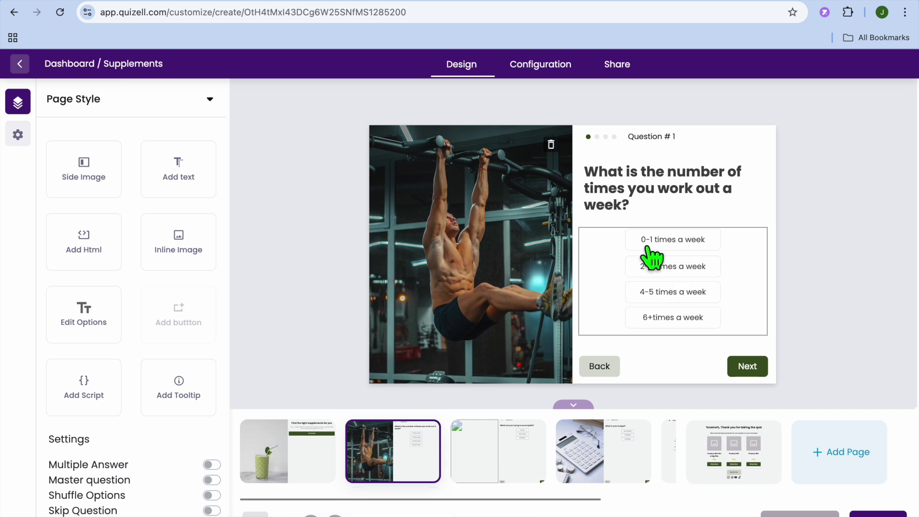
left_click(668, 264)
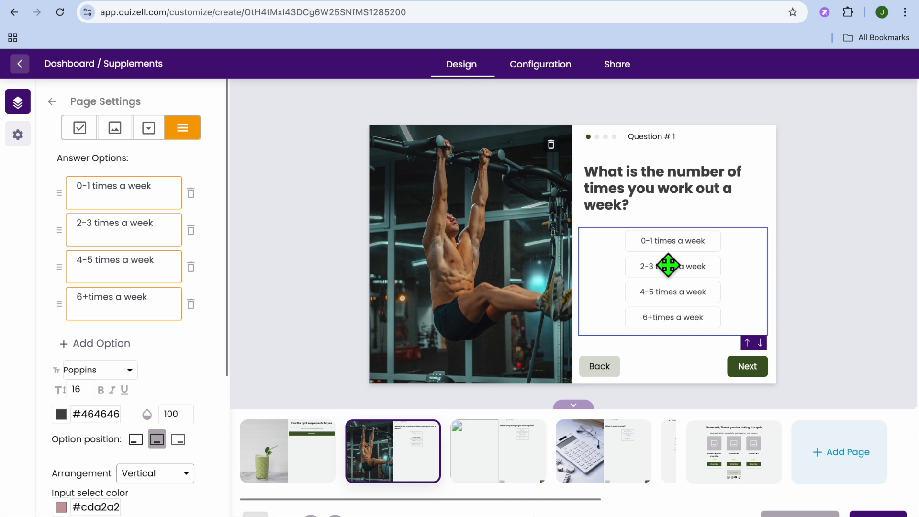
left_click(644, 215)
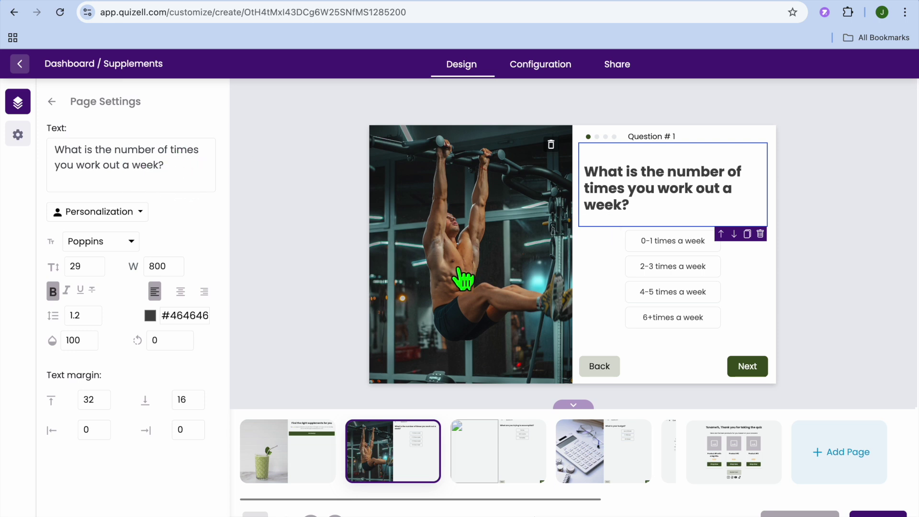
- Try the radio button, image and dropdown styles for question 1's answer options, finishing with the stacked button style
left_click(691, 286)
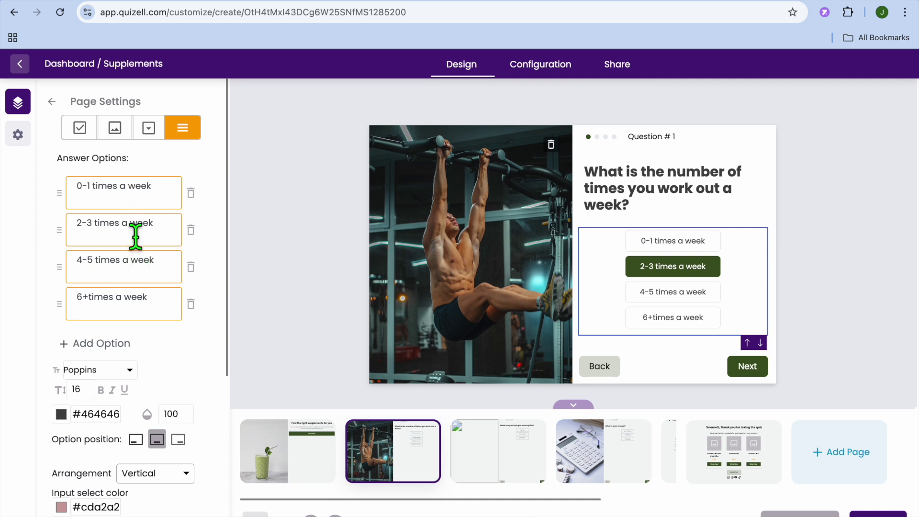
left_click(80, 129)
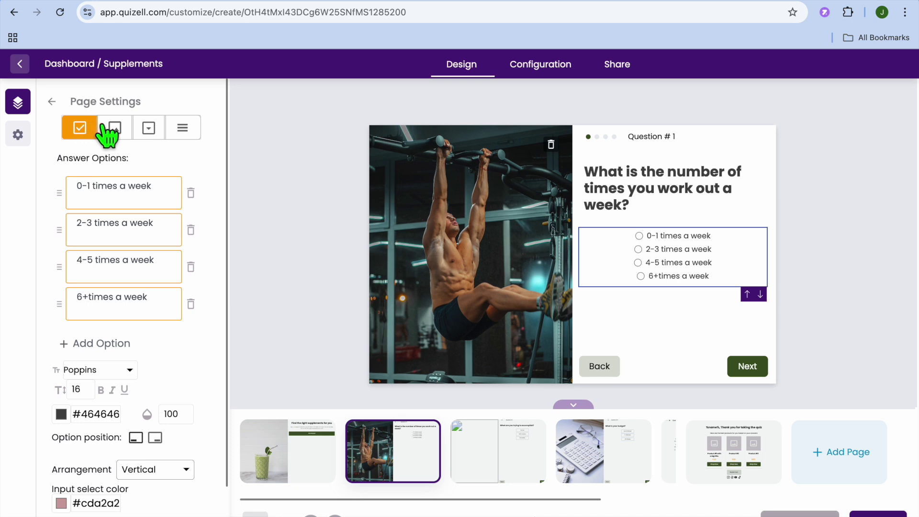
left_click(115, 136)
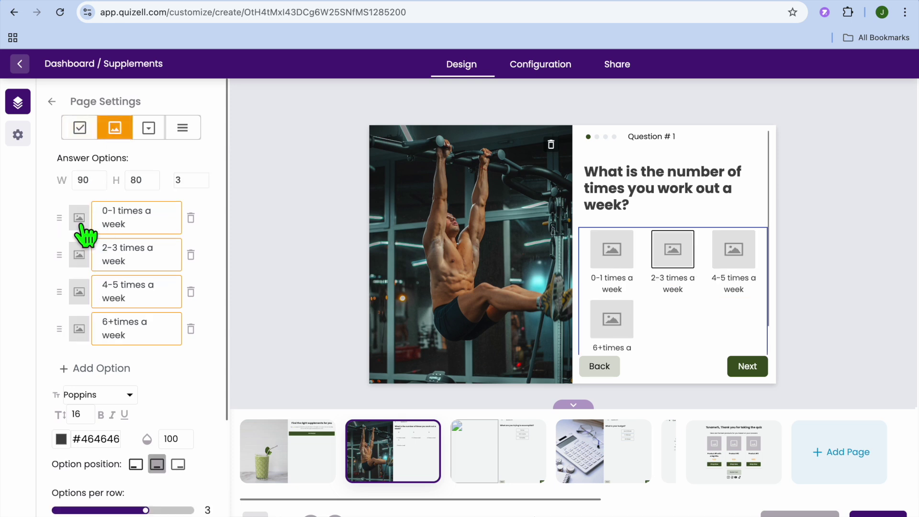
left_click(151, 133)
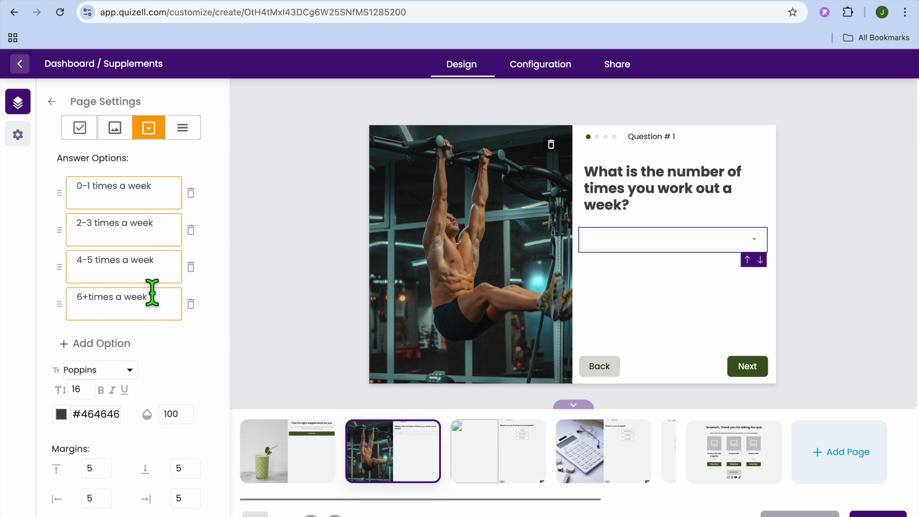
left_click(183, 131)
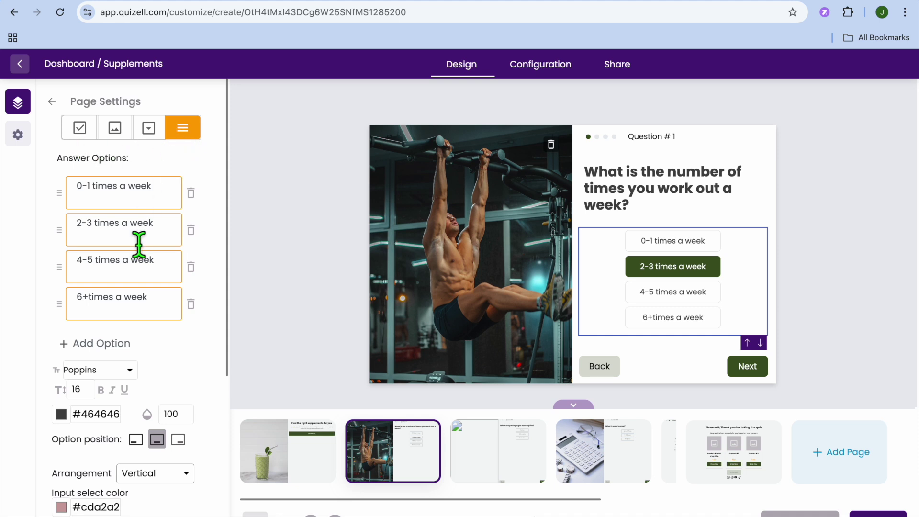
- Review the styling settings of question 1's answer options and the settings of its side image
scroll(139, 245, "down", 4)
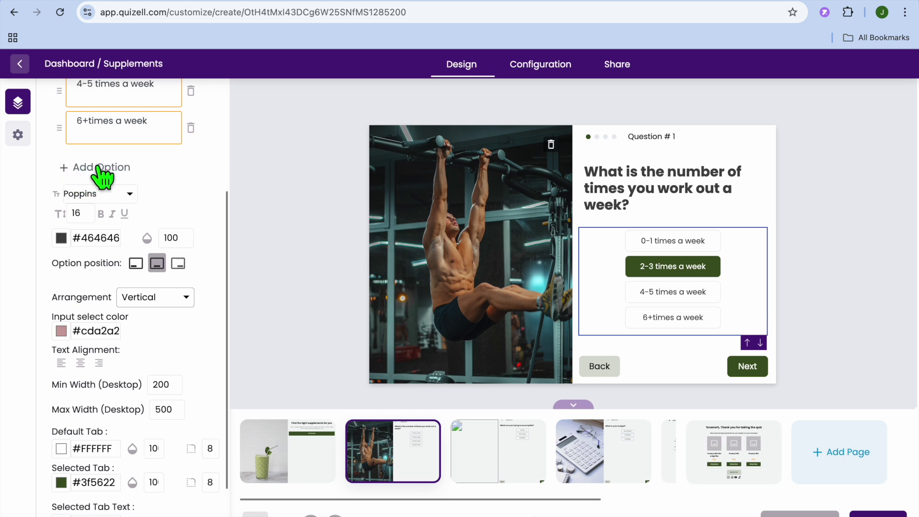
scroll(100, 176, "down", 2)
scroll(100, 178, "up", 6)
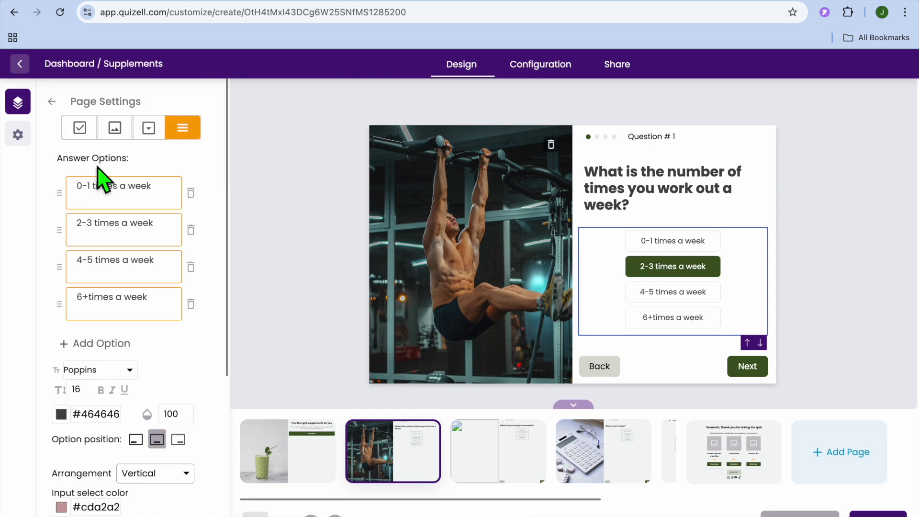
left_click(53, 102)
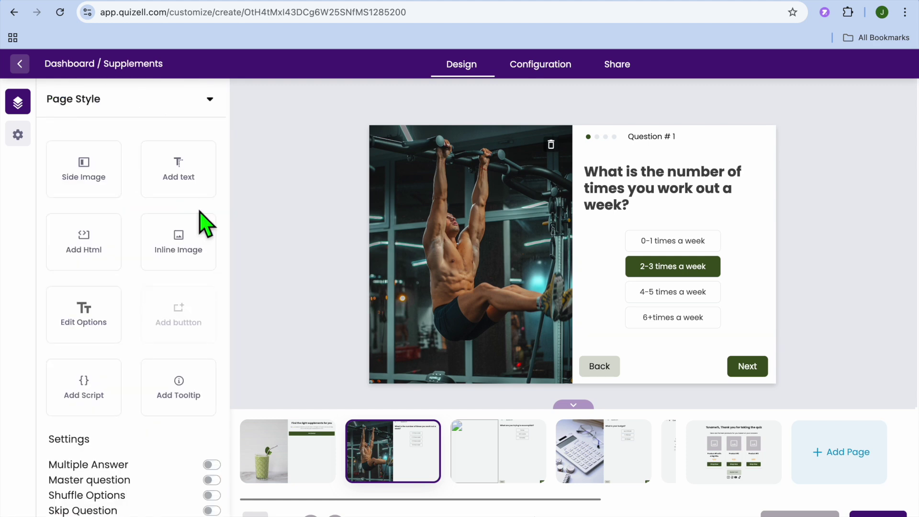
left_click(404, 237)
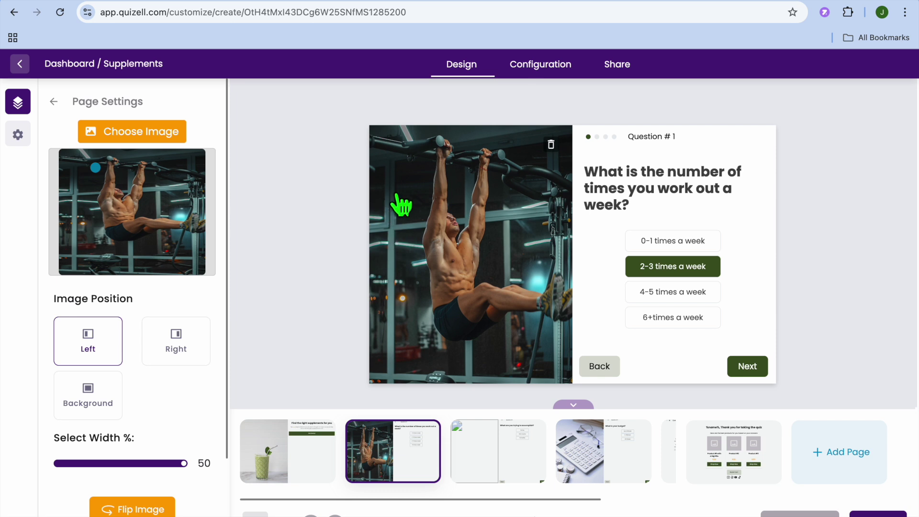
left_click(54, 101)
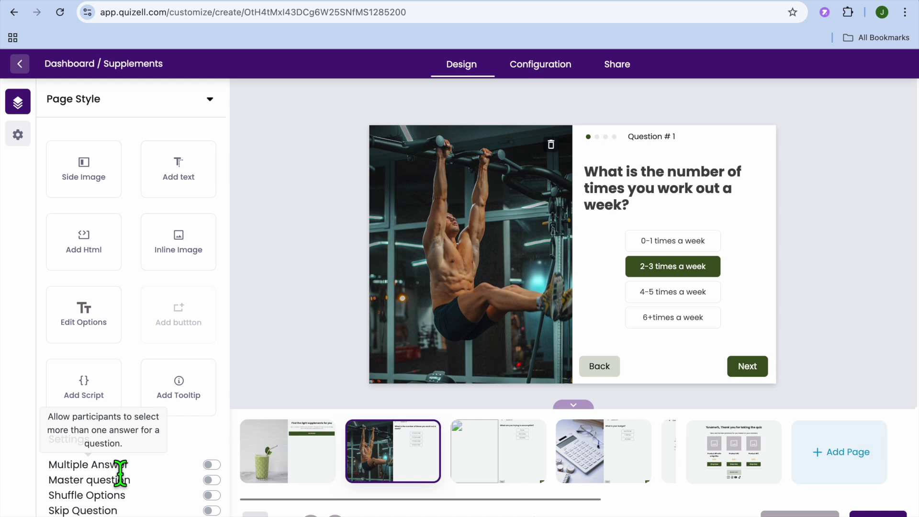
- Try the Master question and Skip Question settings on question 1, switching each one on and off again
left_click(213, 482)
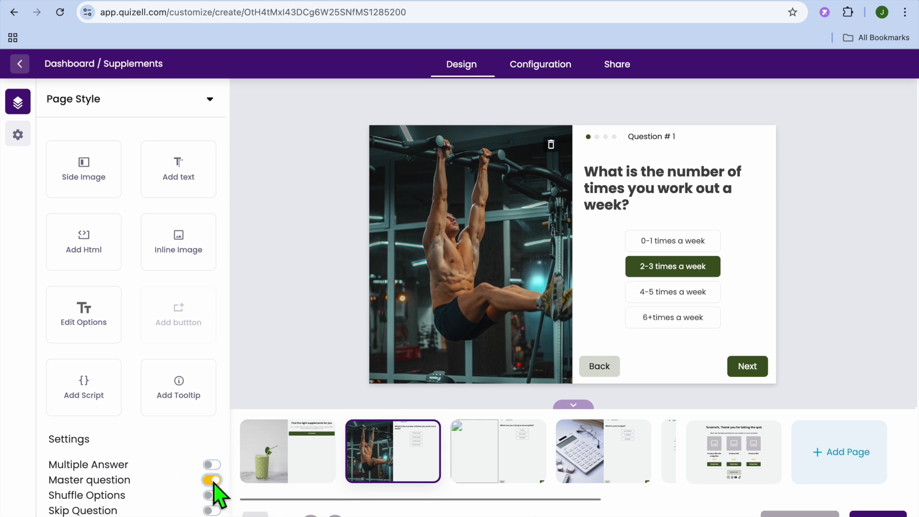
left_click(213, 480)
left_click(212, 511)
left_click(212, 511)
- Replace question 2's missing side image with an upload of "Colorful Vintage Retro Sunset T-Shirt (1).png" from the Downloads folder
left_click(512, 455)
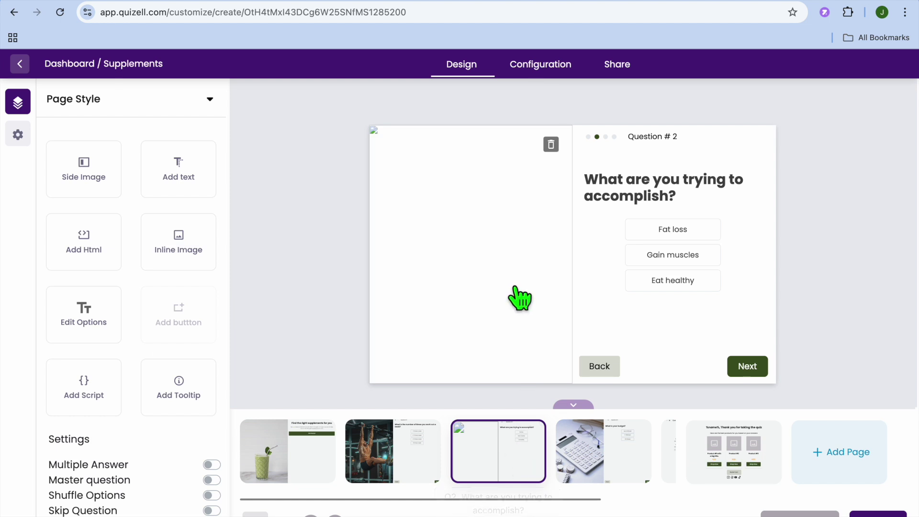
left_click(485, 209)
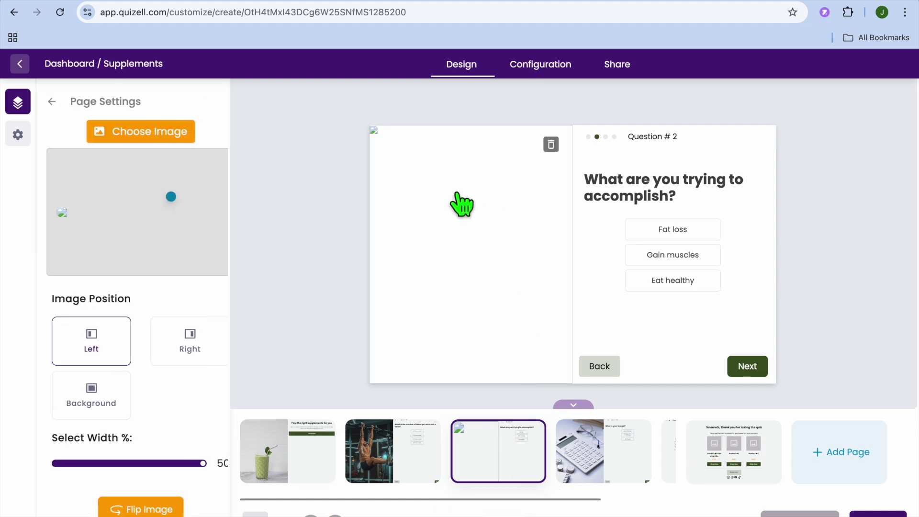
left_click(152, 134)
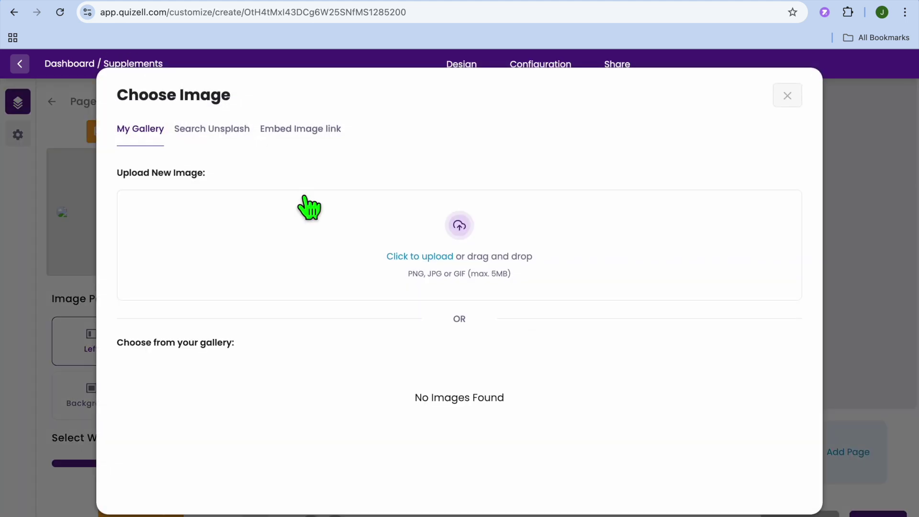
left_click(459, 226)
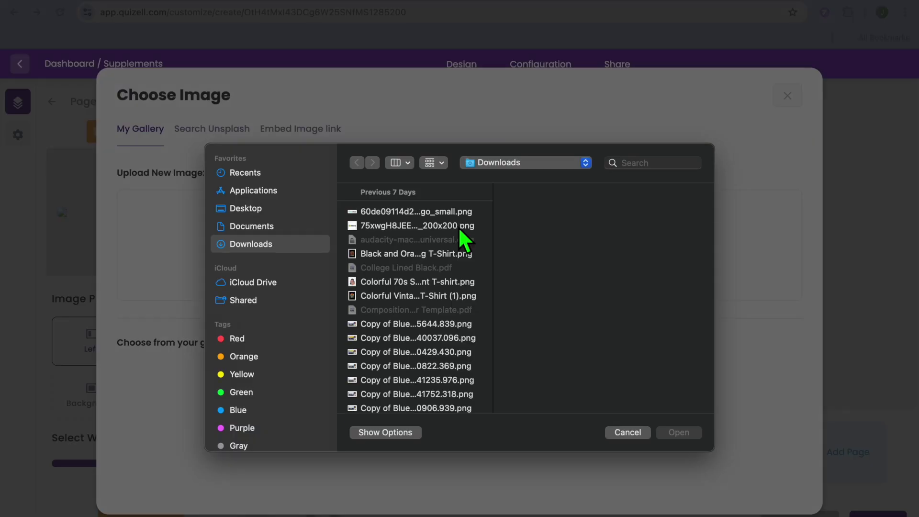
left_click(463, 325)
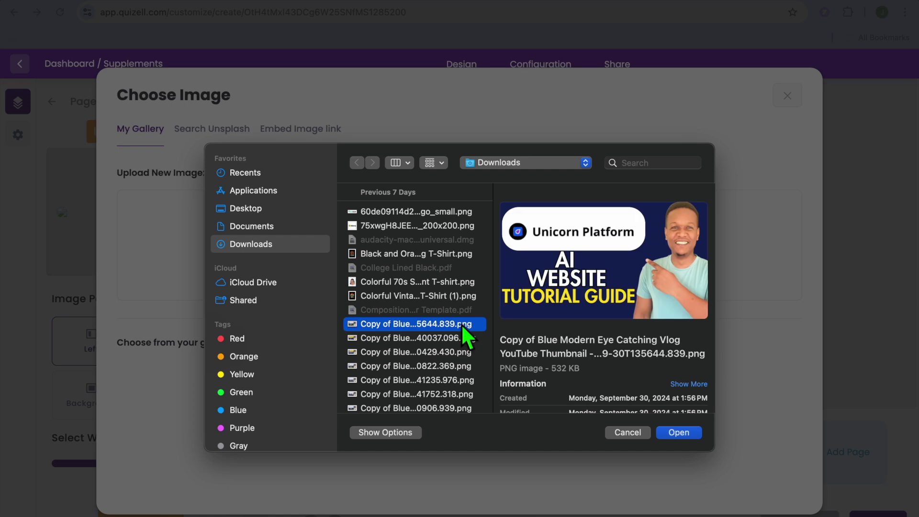
left_click(449, 295)
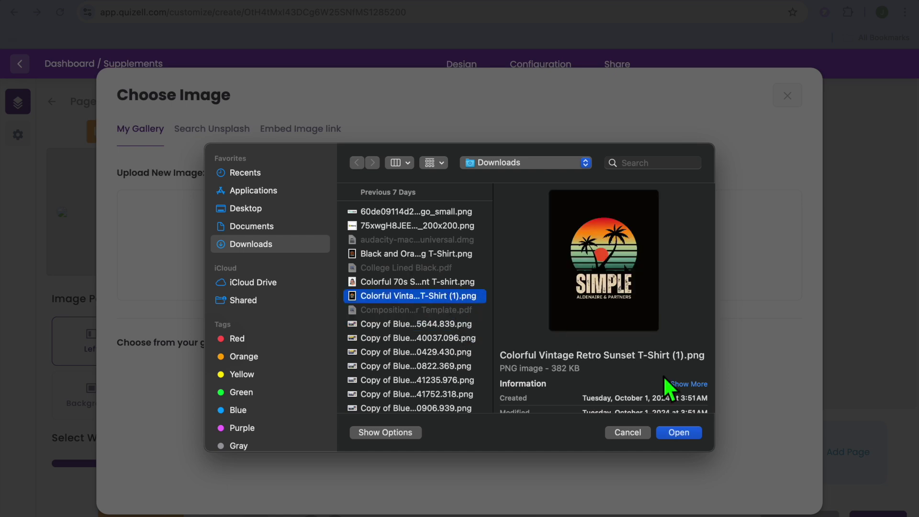
left_click(684, 434)
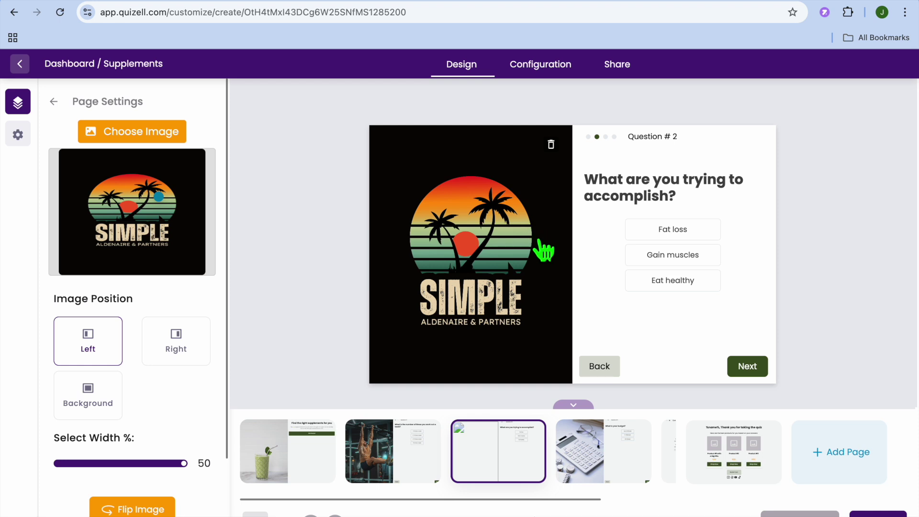
- Inspect question 2's answer options, view the budget question's page and locate the lead page among the quiz pages
left_click(643, 244)
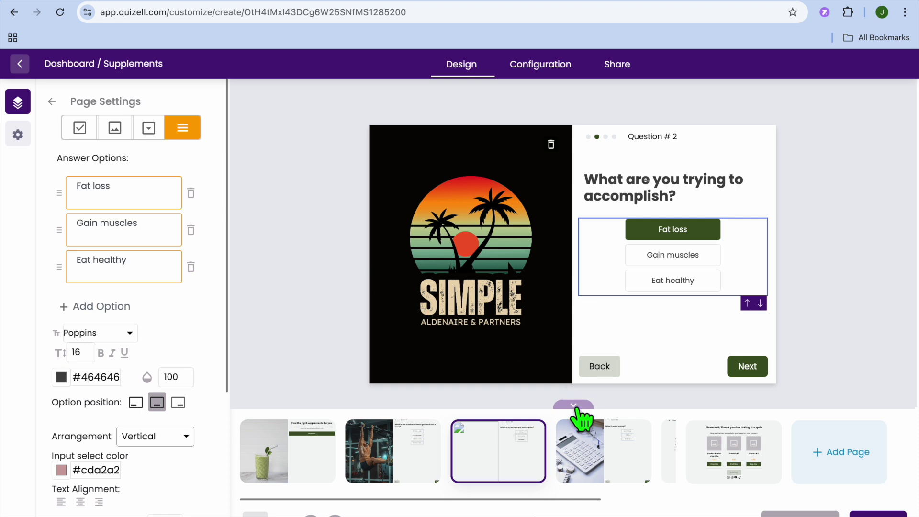
left_click(595, 449)
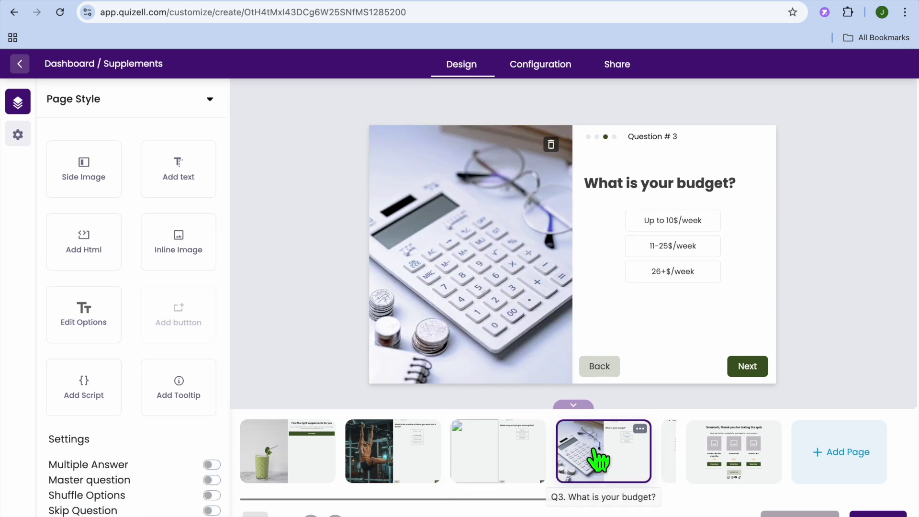
scroll(598, 459, "right", 3)
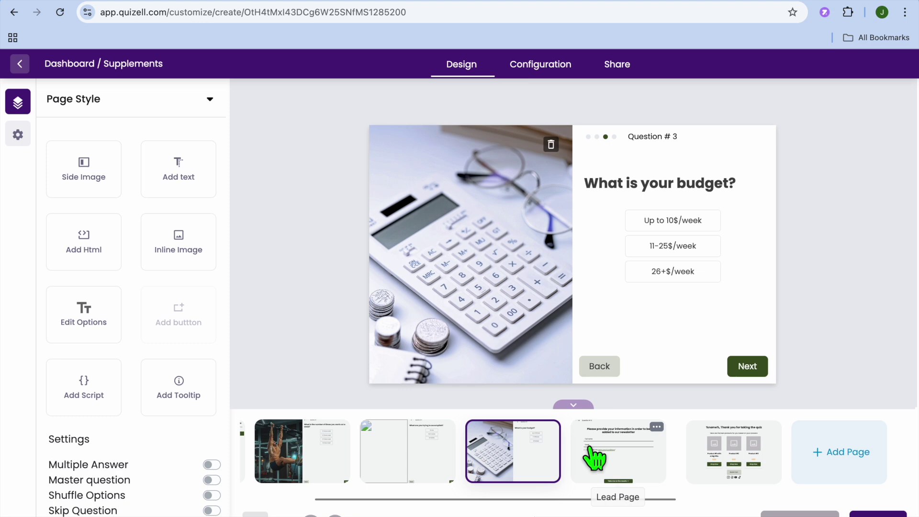
- Review the lead, question and payment page types that can be added to the quiz, without adding one
left_click(837, 449)
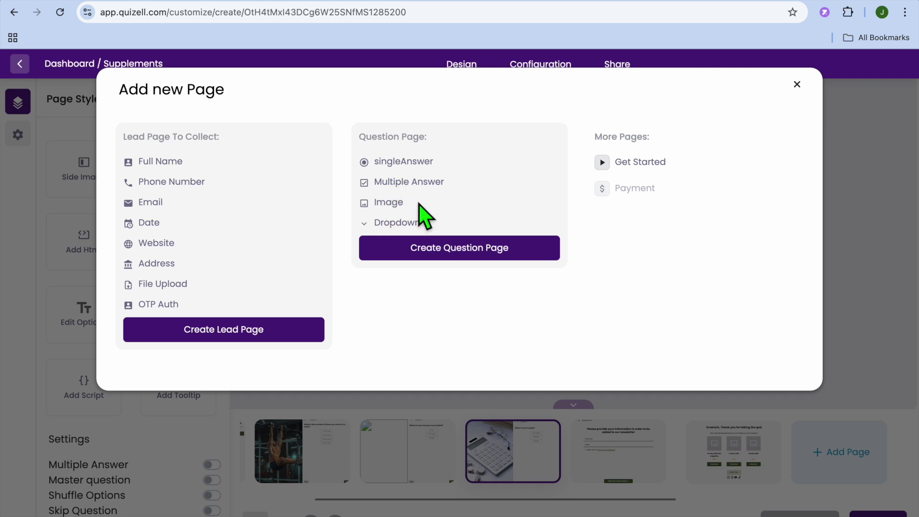
mouse_move(630, 208)
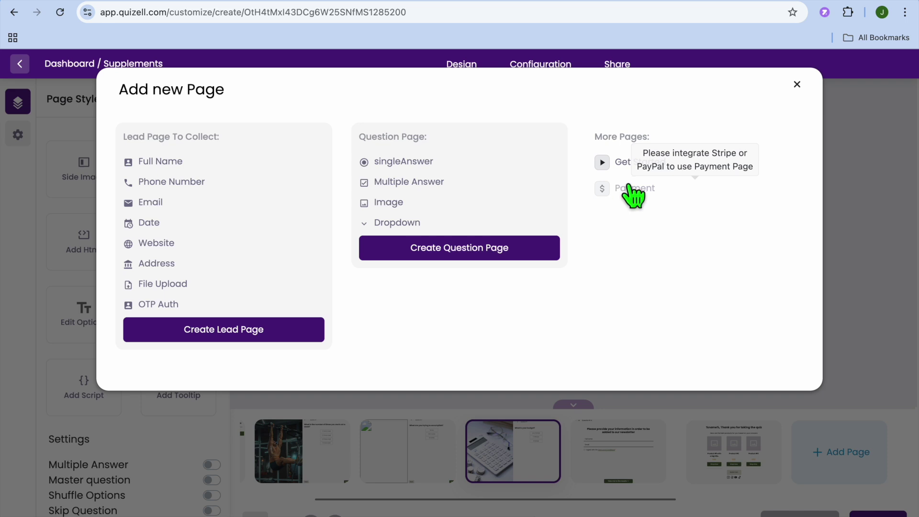
left_click(797, 85)
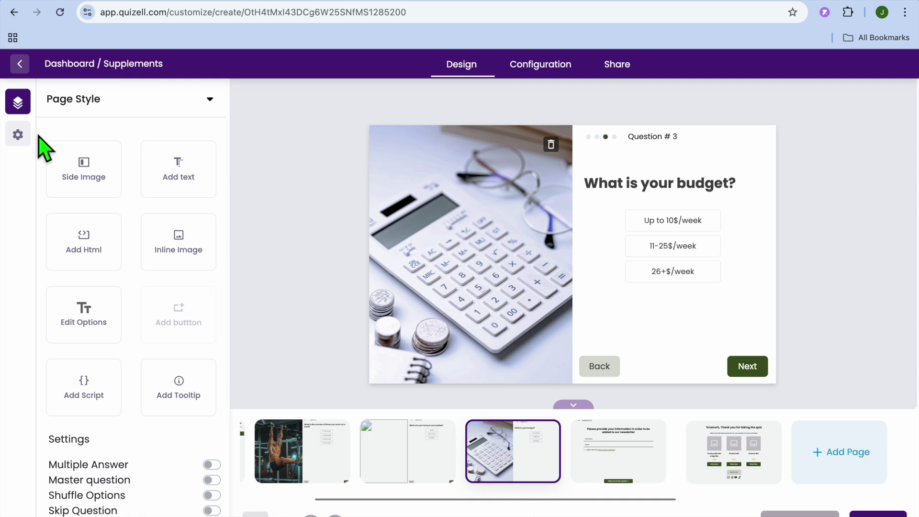
- Look through the quiz's theme settings and check the Currency option
left_click(18, 139)
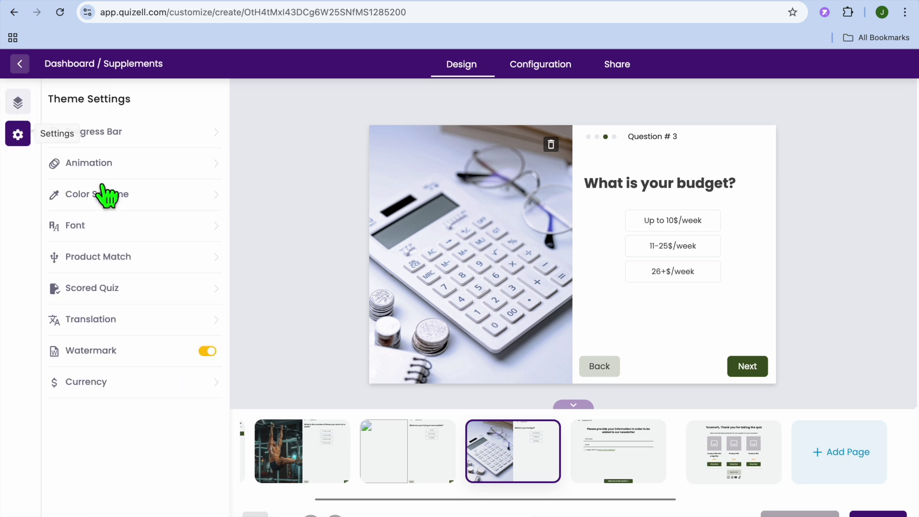
left_click(84, 385)
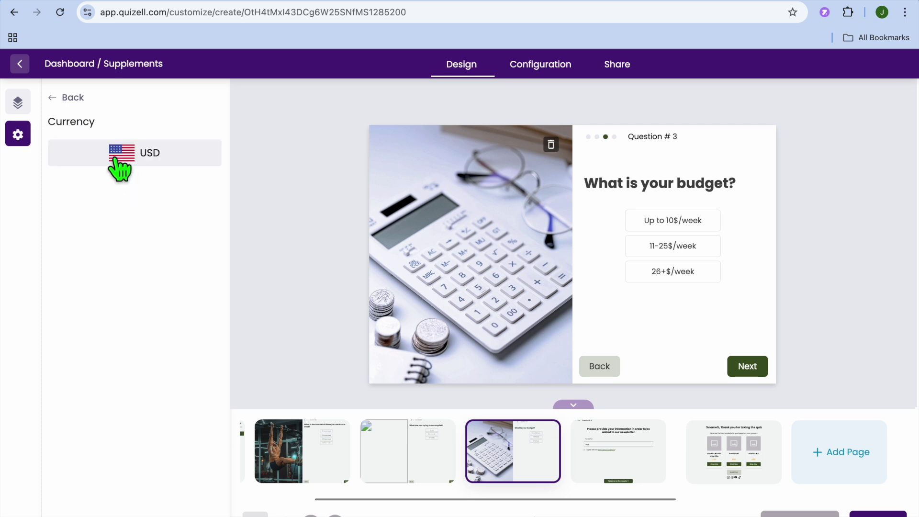
left_click(59, 99)
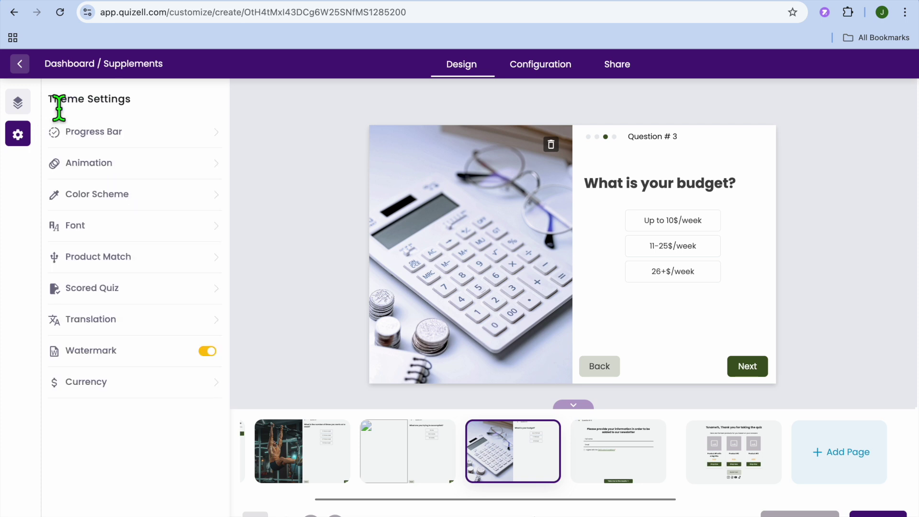
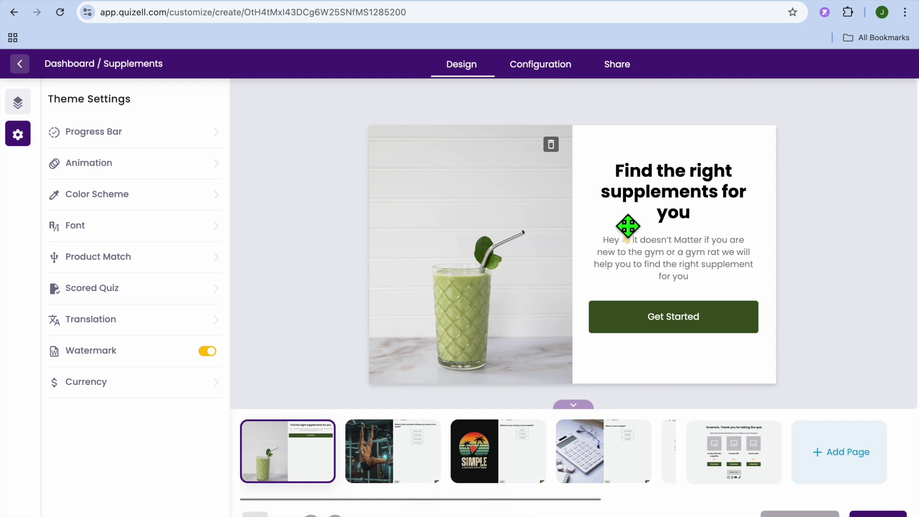
- Leave the design editor for the quiz's configuration and browse the payment integrations available to add
left_click(542, 71)
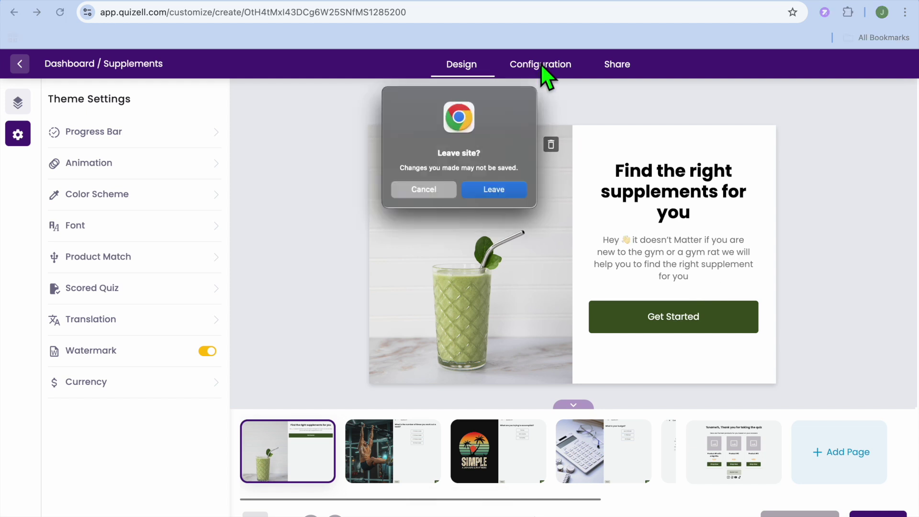
left_click(507, 189)
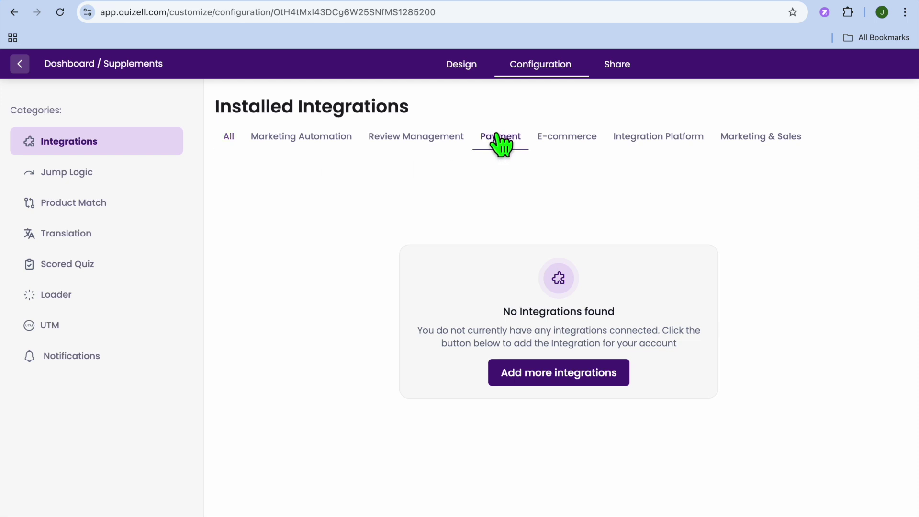
left_click(528, 372)
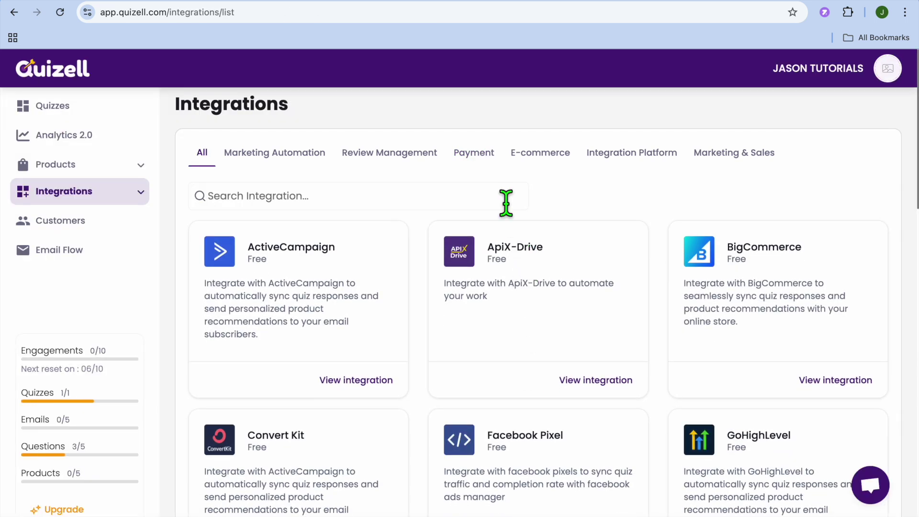
left_click(473, 153)
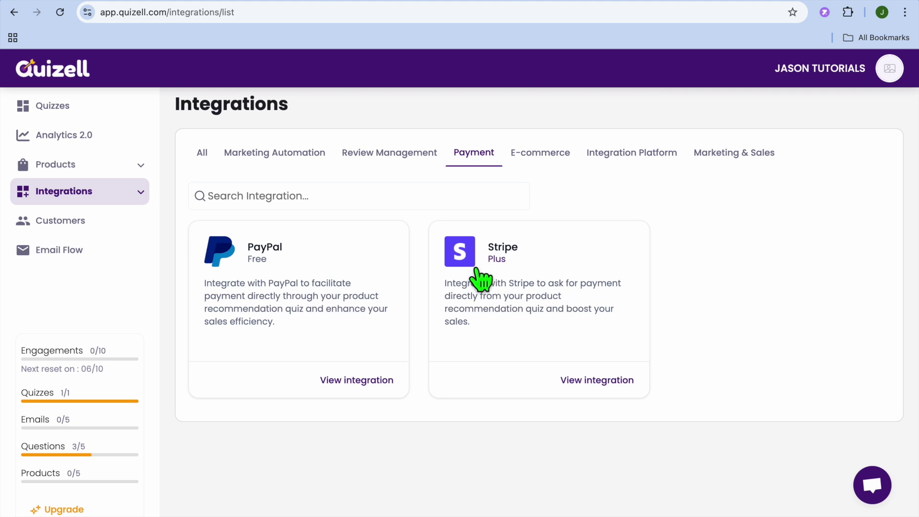
- Browse the Marketing Automation integrations and the E-commerce integrations available in the list
left_click(278, 158)
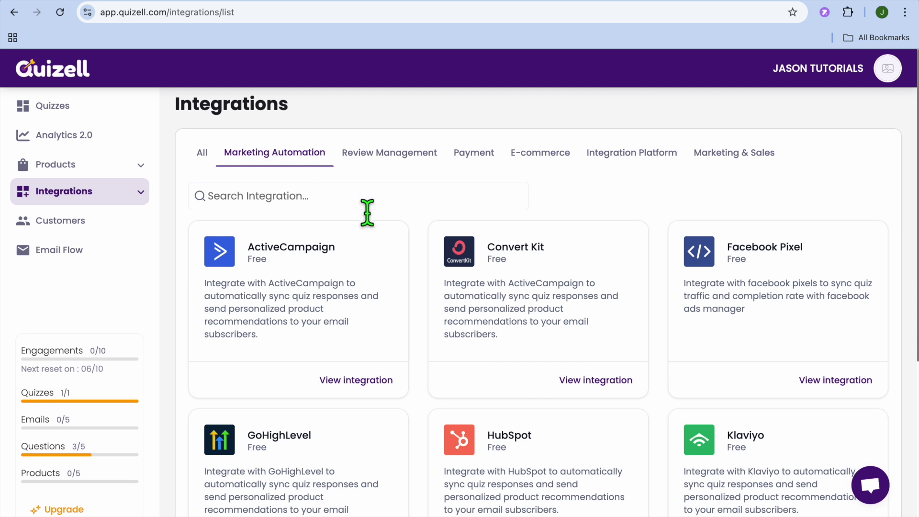
scroll(367, 213, "down", 3)
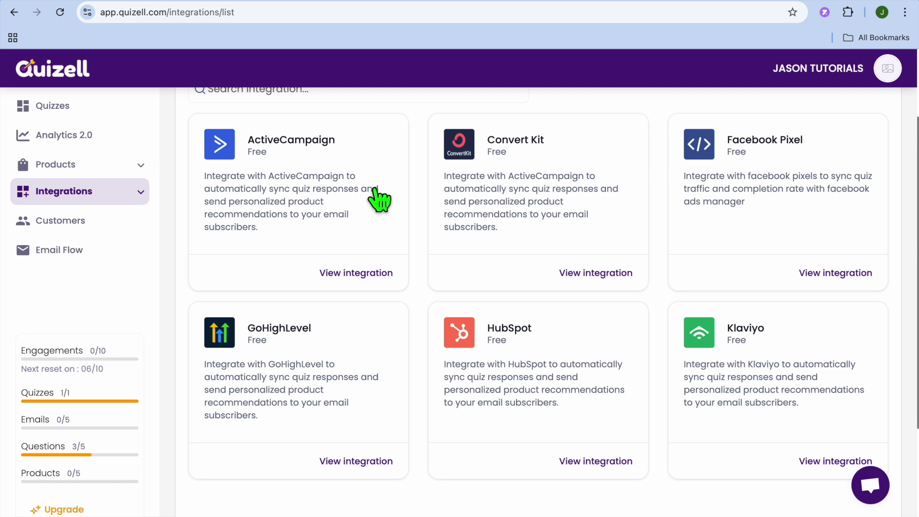
scroll(509, 207, "down", 4)
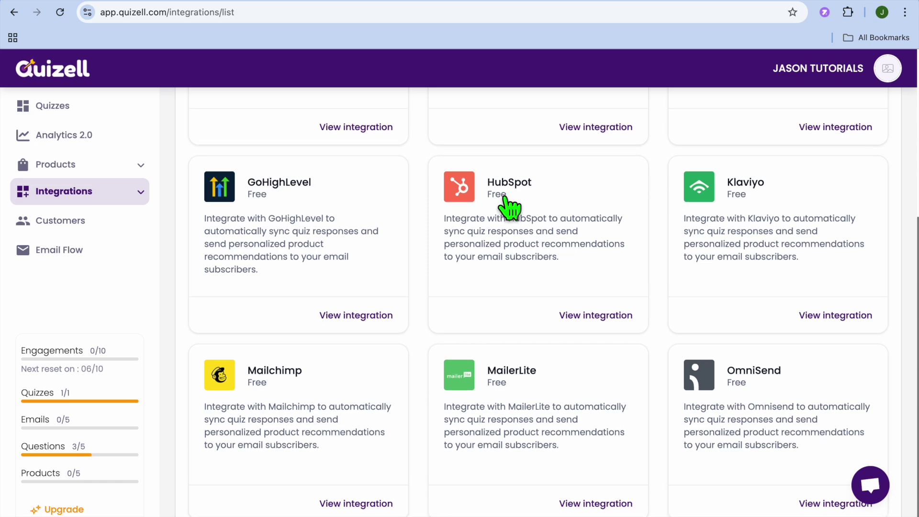
scroll(509, 208, "up", 7)
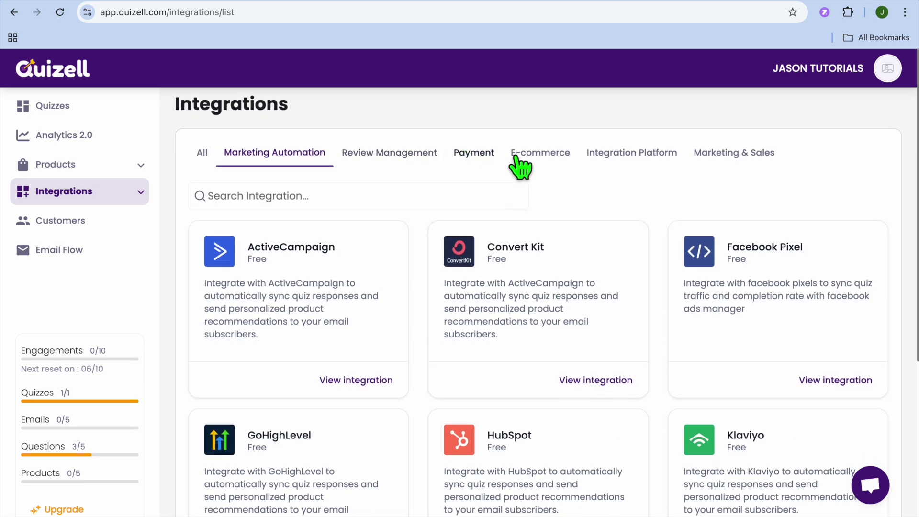
left_click(546, 158)
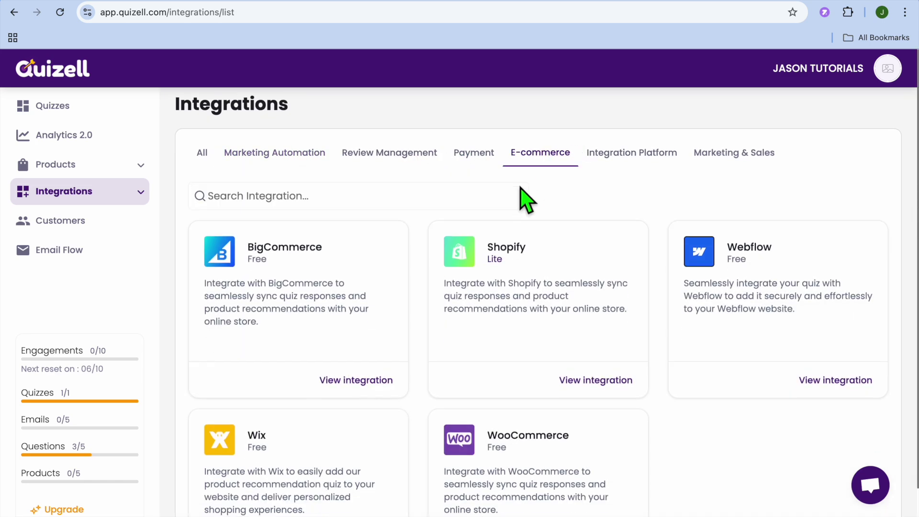
scroll(541, 281, "down", 1)
scroll(542, 283, "down", 1)
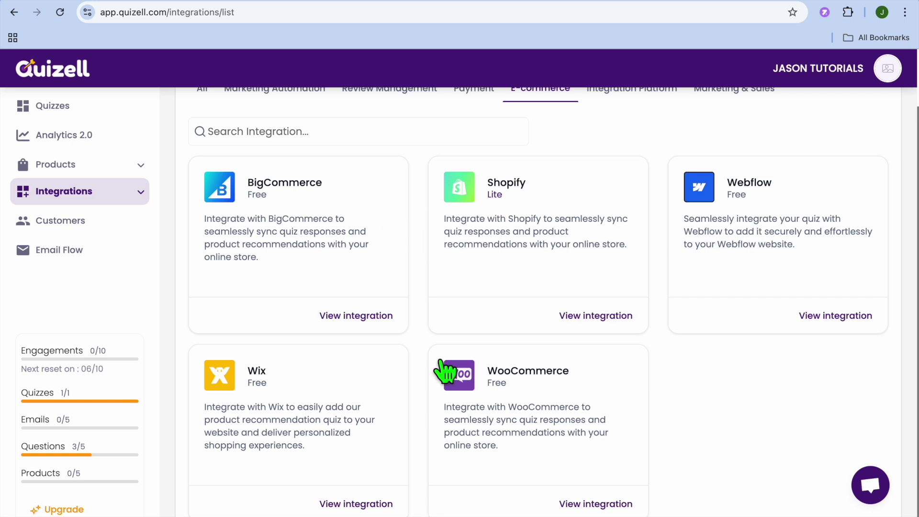
scroll(513, 400, "up", 2)
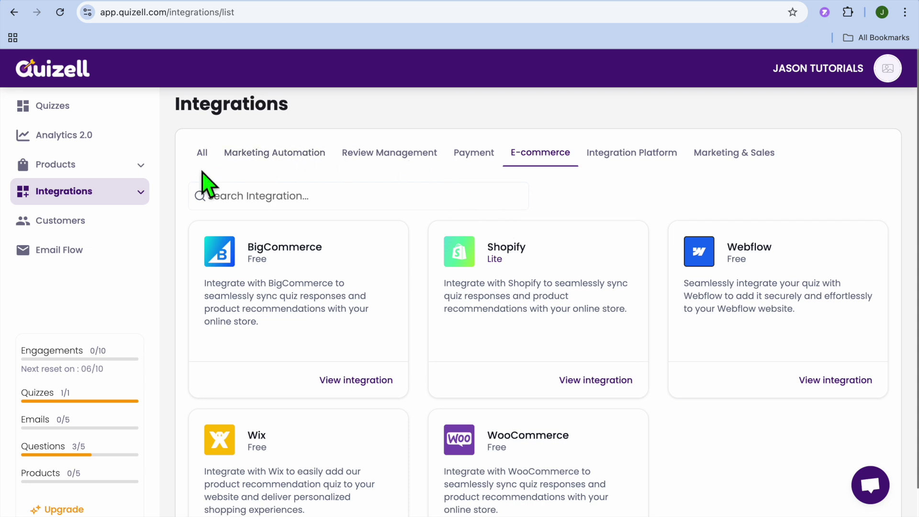
- Go to the product list, review the fields of the new-product form, and return without adding a product
left_click(67, 161)
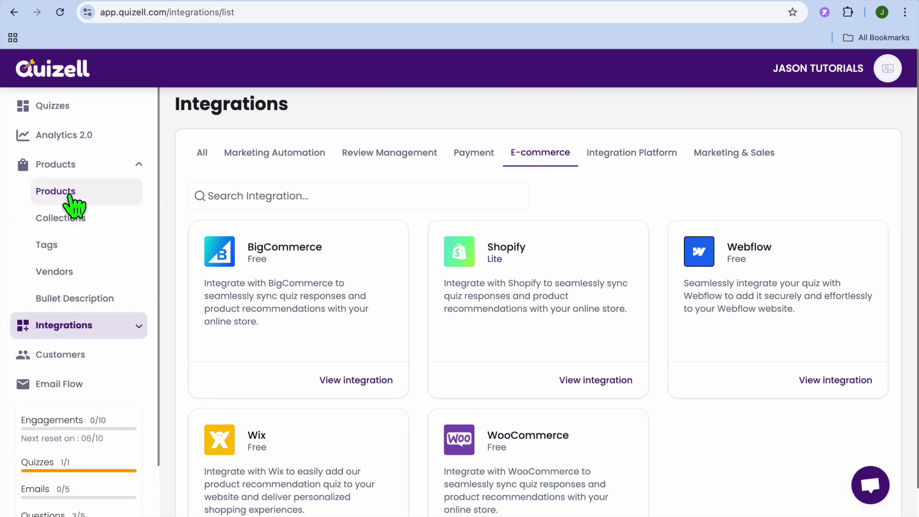
left_click(70, 193)
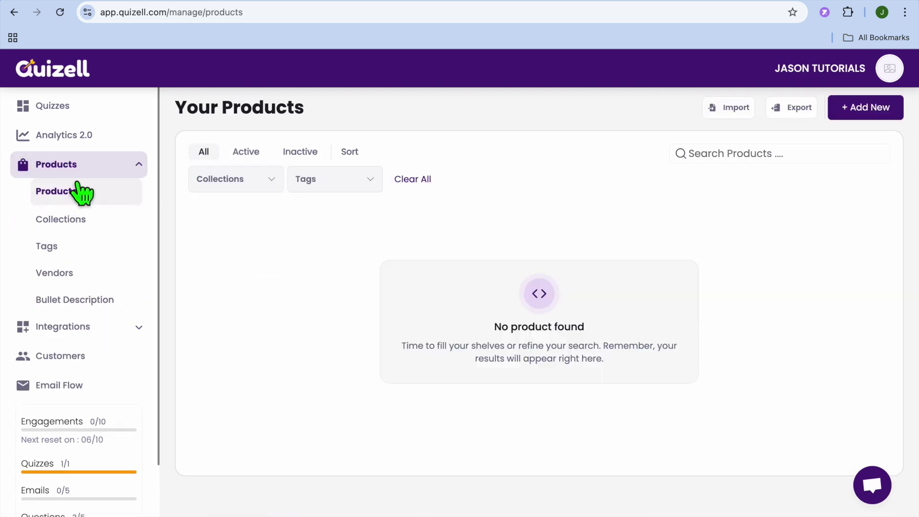
left_click(860, 115)
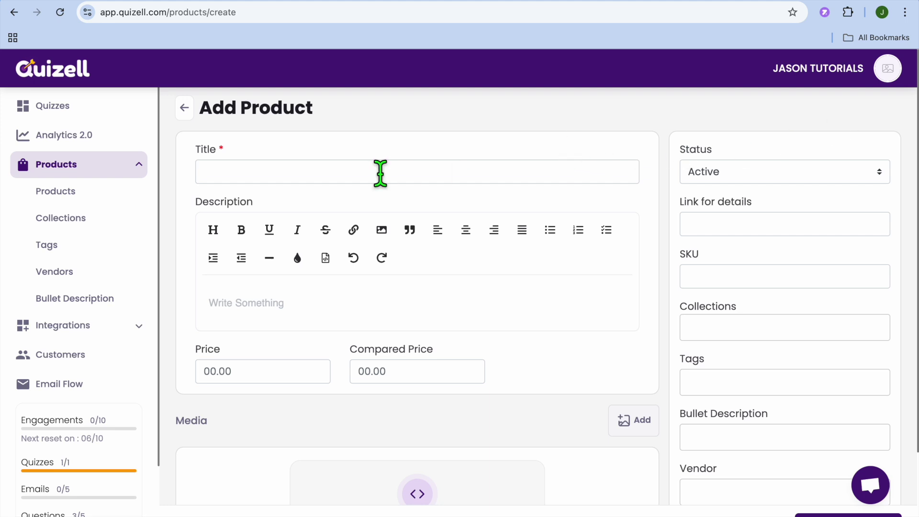
scroll(321, 333, "down", 5)
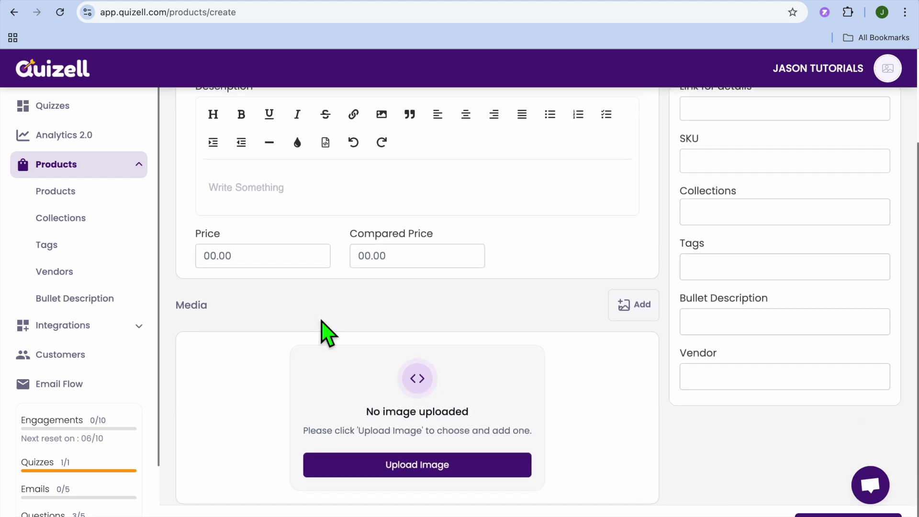
scroll(306, 311, "up", 5)
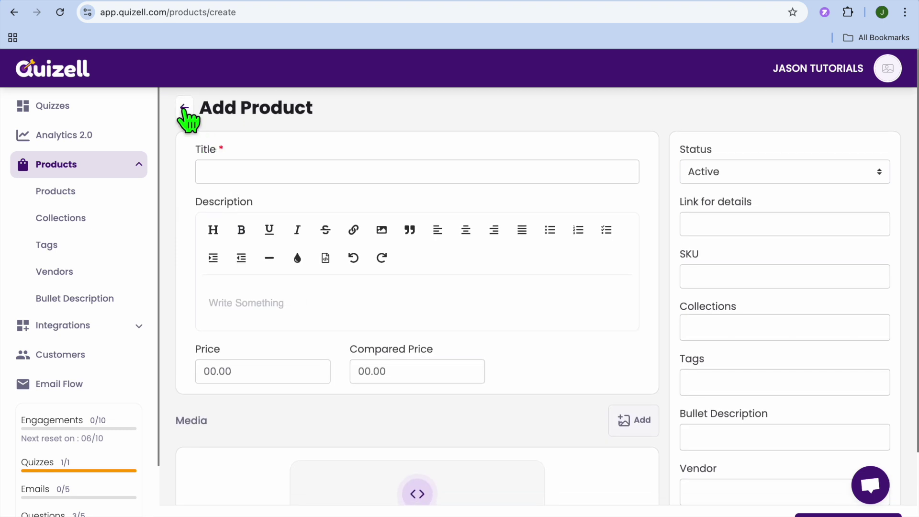
left_click(184, 108)
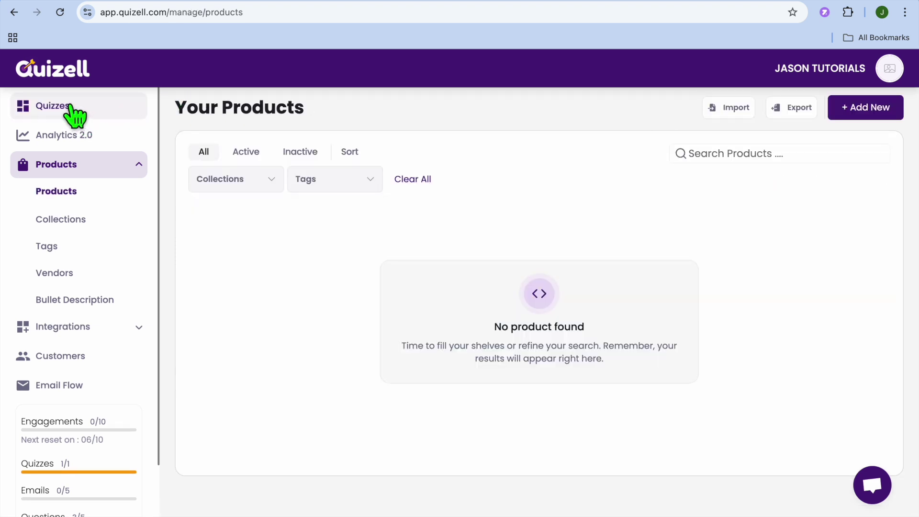
- Return to the quizzes and open the sharing options of the Supplements quiz
left_click(71, 107)
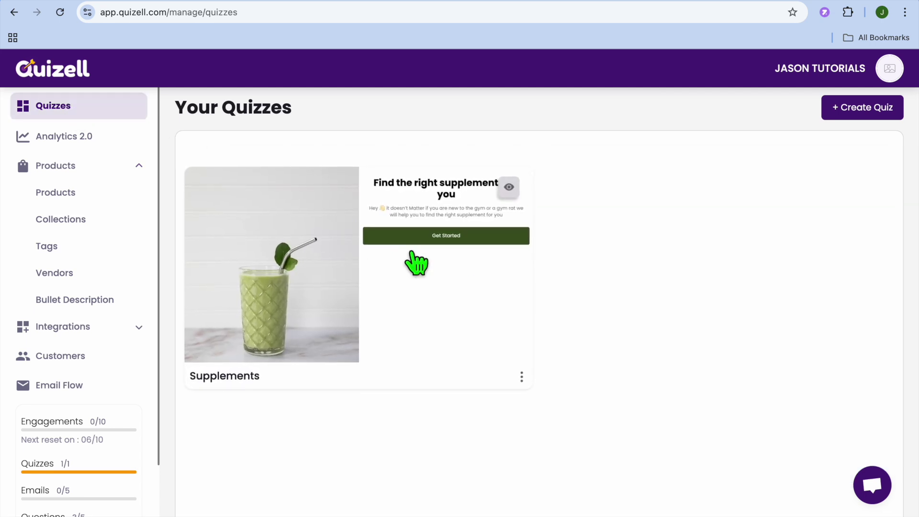
left_click(520, 376)
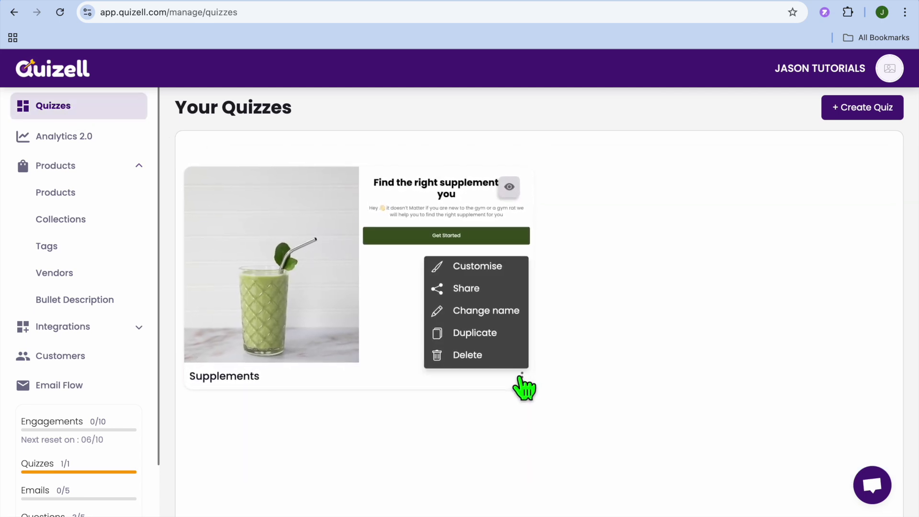
left_click(469, 288)
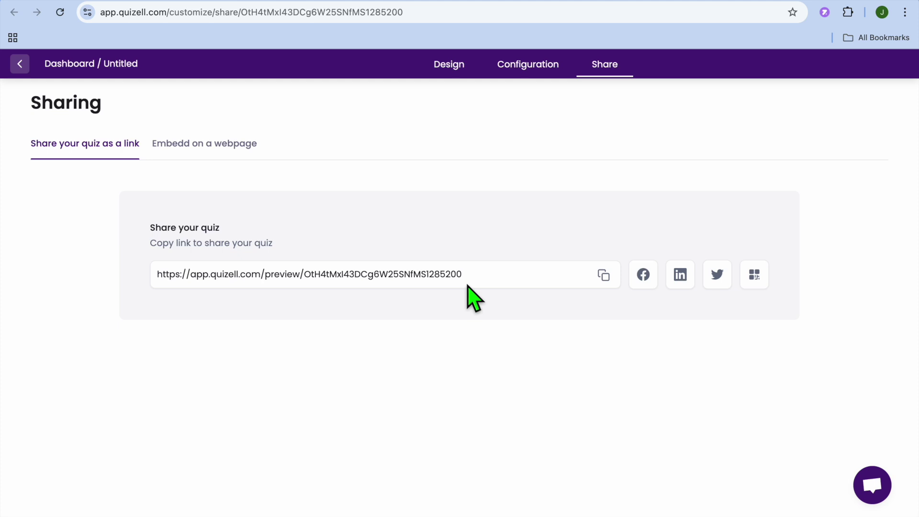
- Save the quiz's webpage embed as Full page and copy its script and div code
left_click(221, 148)
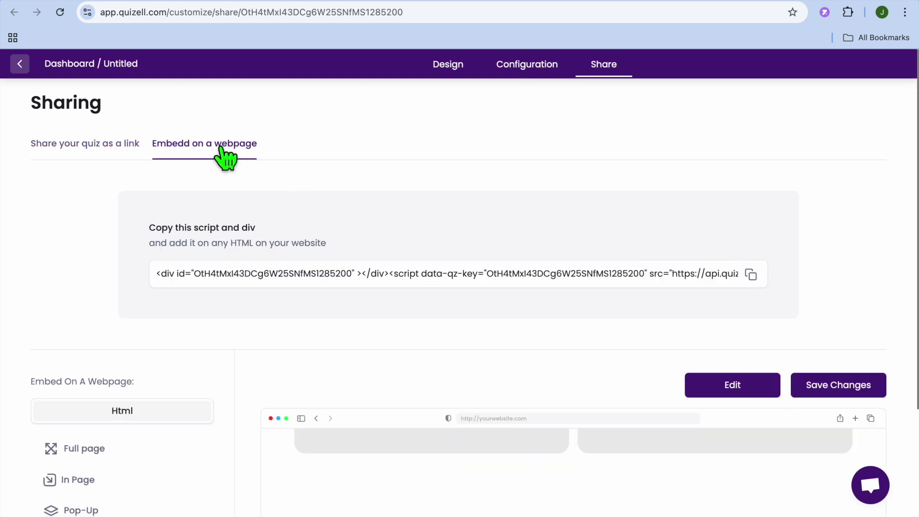
left_click(69, 451)
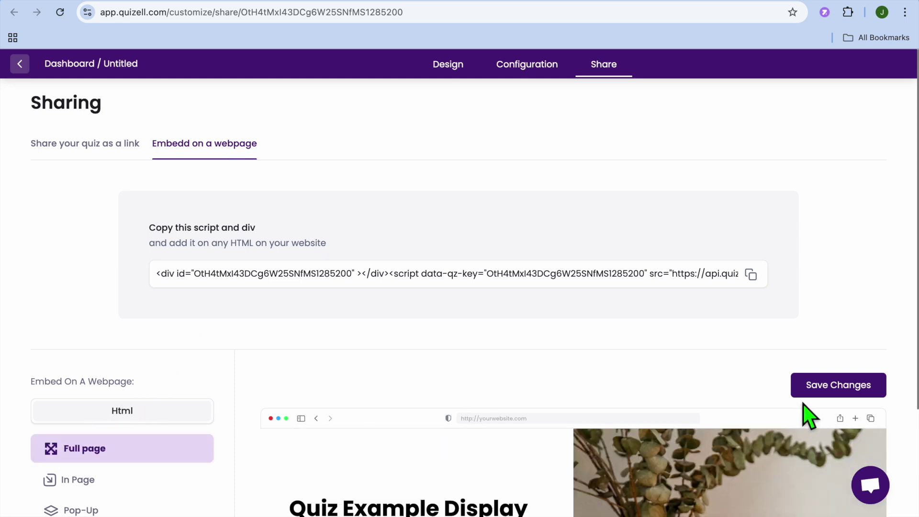
left_click(818, 392)
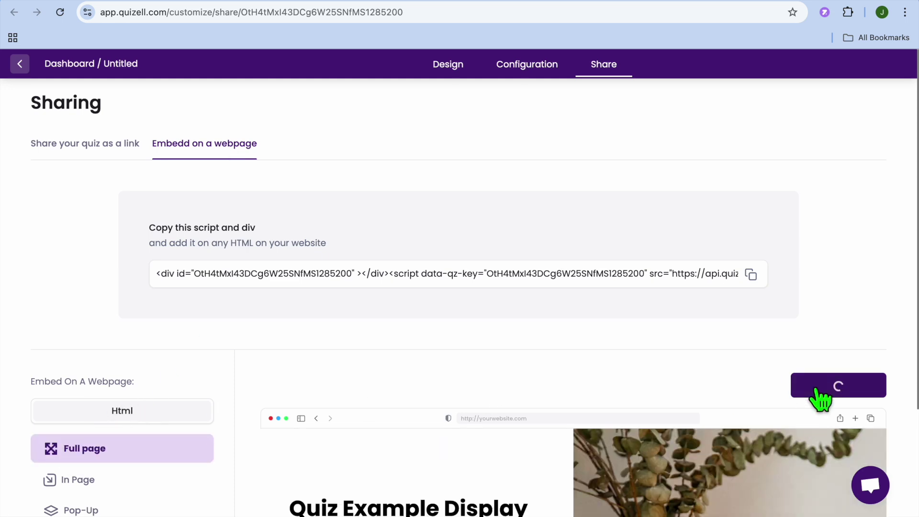
left_click(751, 274)
- Switch to Google Sites in a new browser tab by searching for "sites google", and create a blank site
left_click(860, 2)
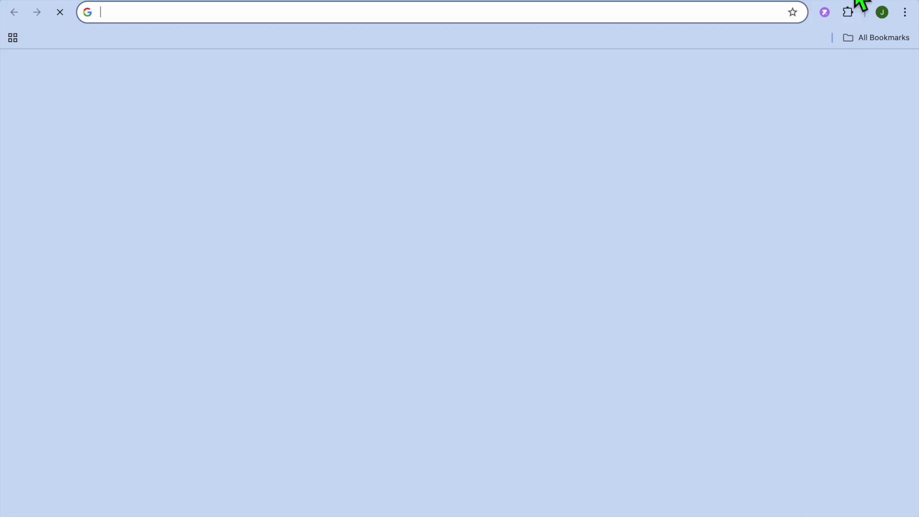
type("SIT")
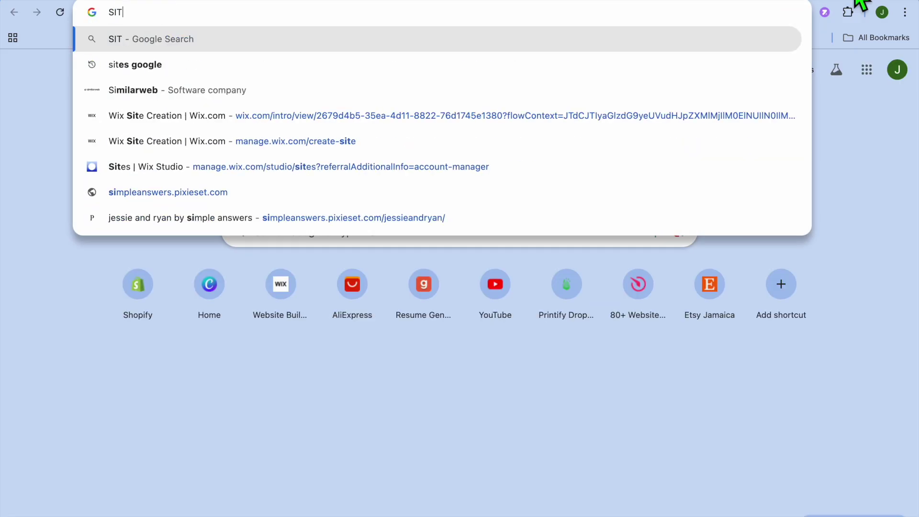
type("ES")
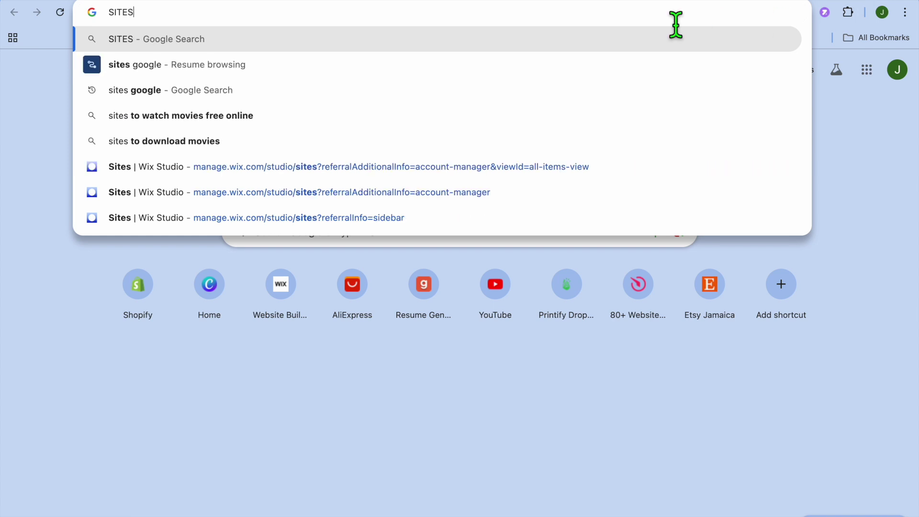
left_click(349, 90)
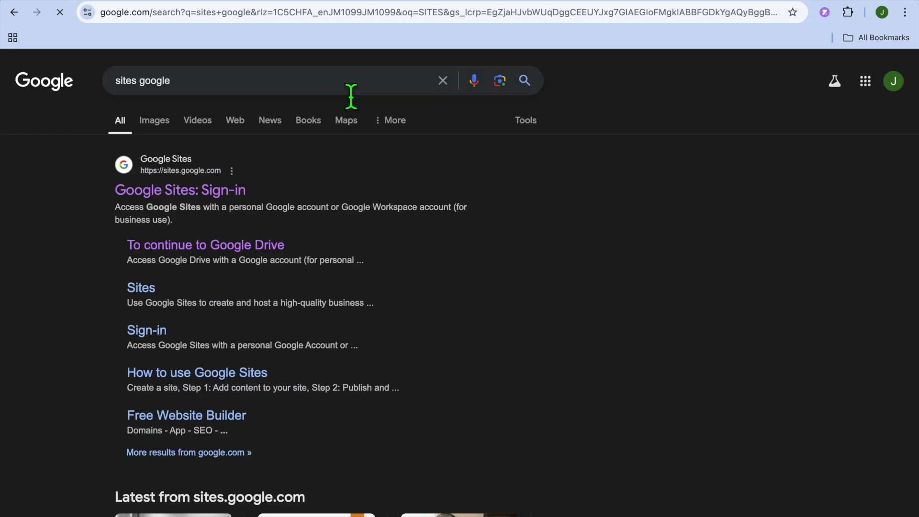
left_click(211, 191)
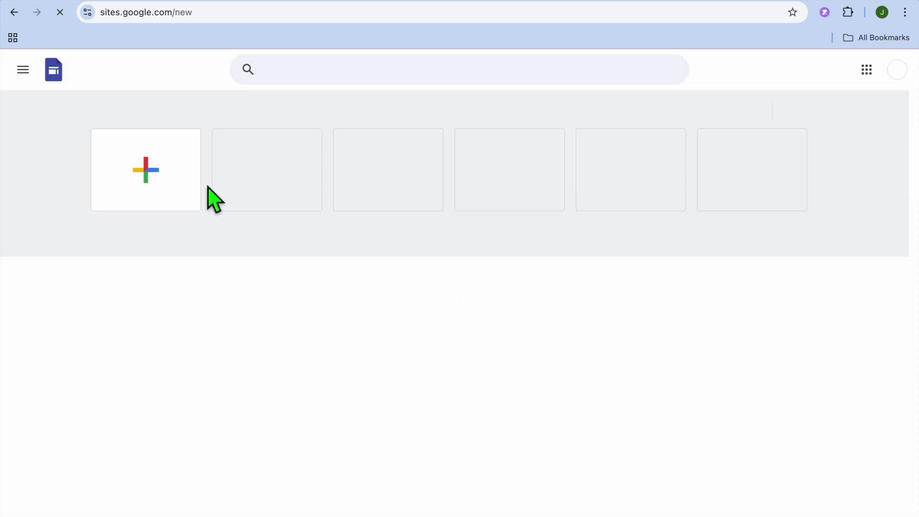
left_click(144, 178)
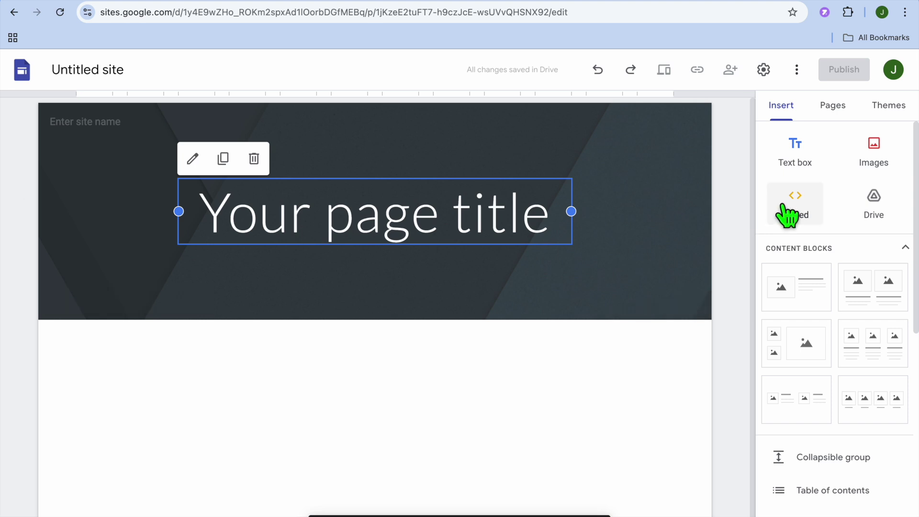
- Add a full page embed named TEST to the site
left_click(837, 115)
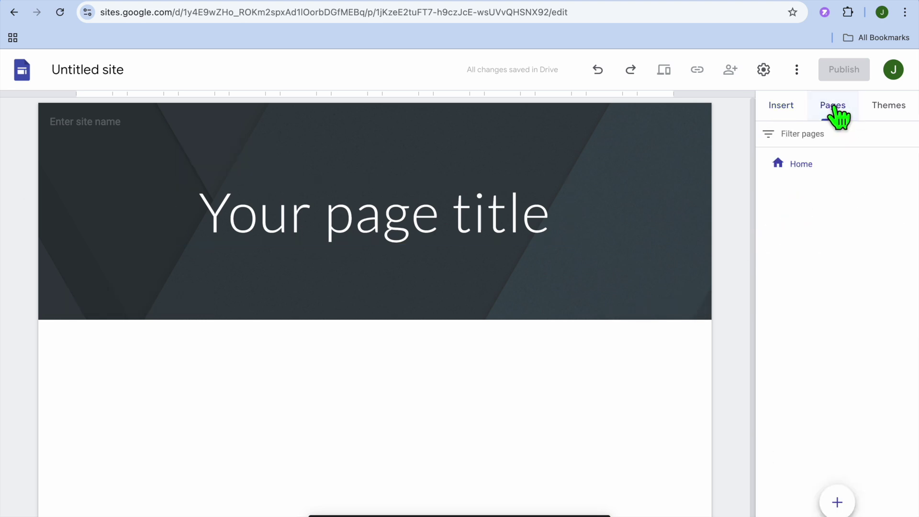
mouse_move(842, 503)
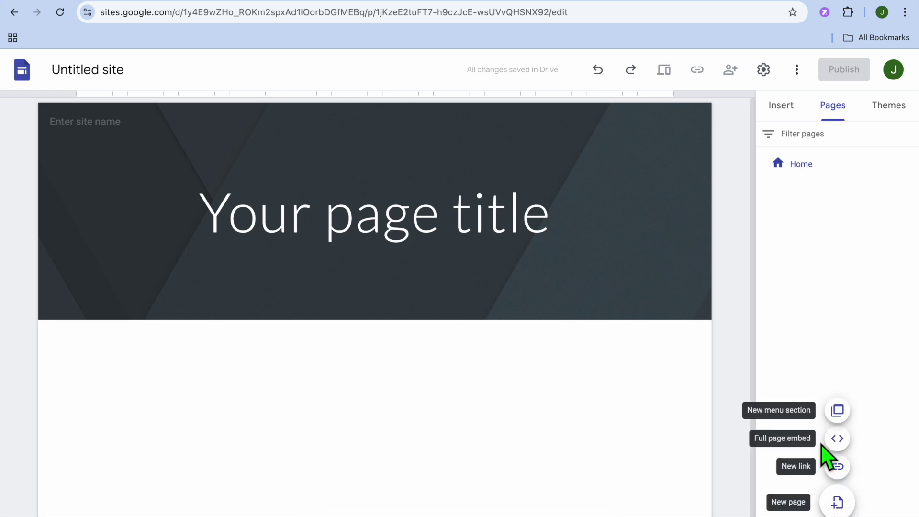
left_click(838, 439)
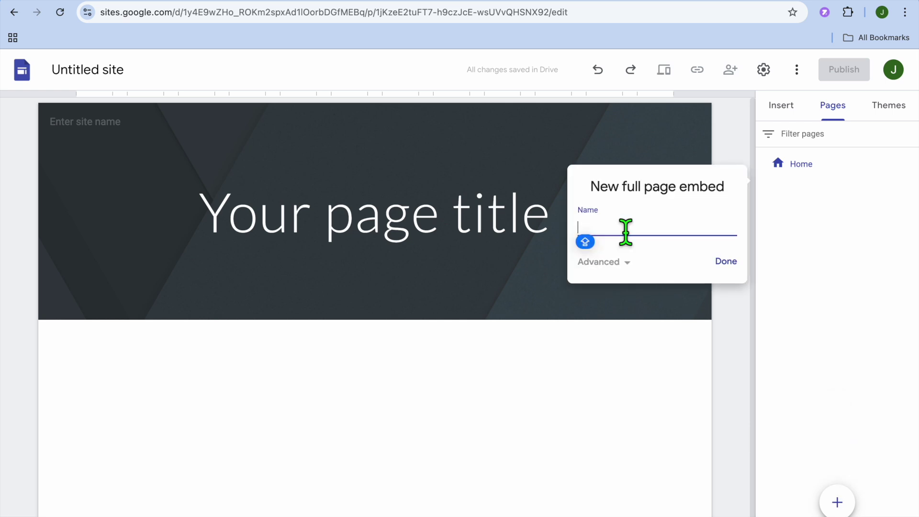
type("TEST")
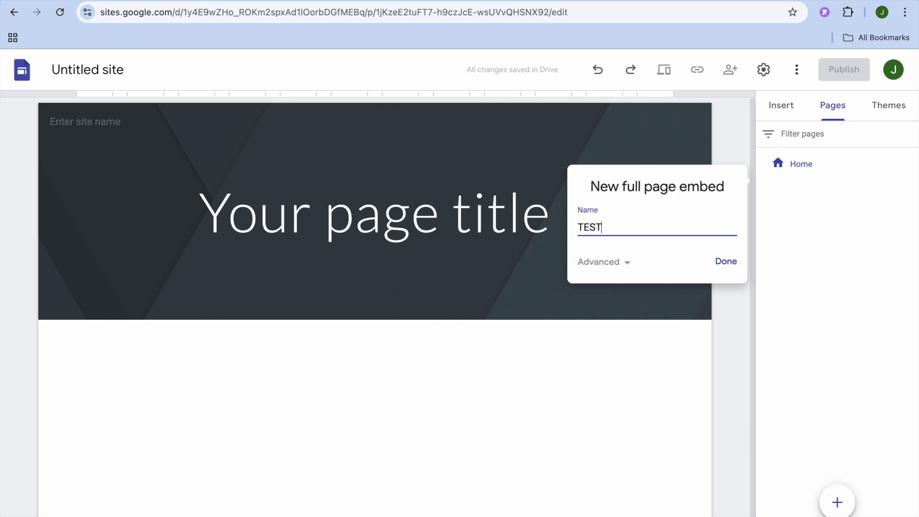
left_click(725, 262)
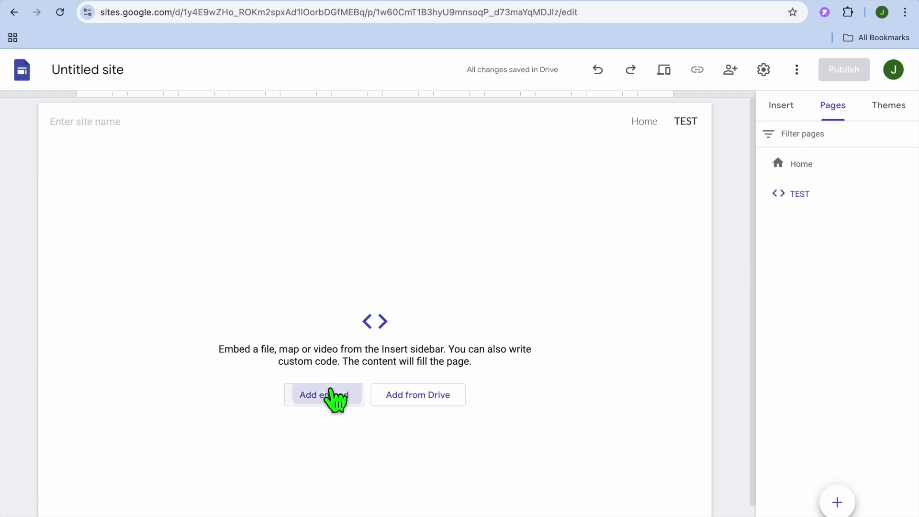
- Insert the copied quiz embed code into the TEST page and check the embedded quiz
left_click(334, 392)
left_click(377, 274)
right_click(369, 282)
left_click(405, 374)
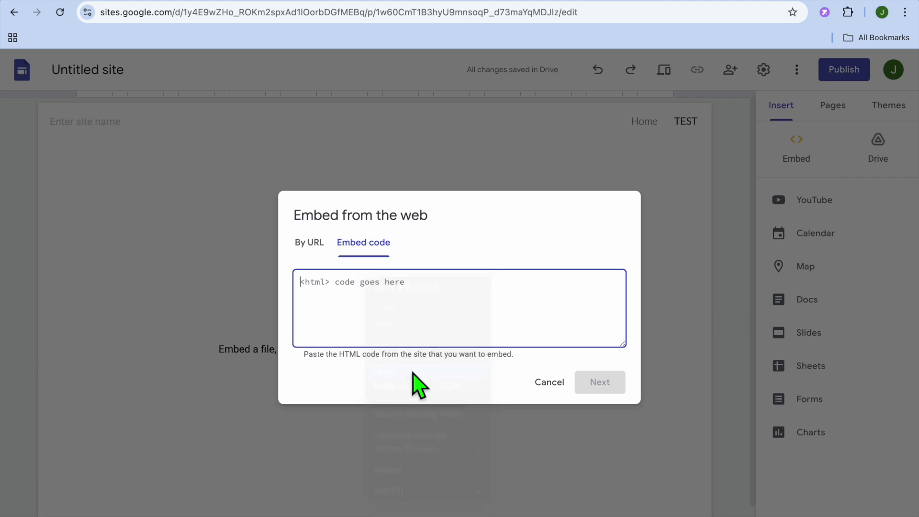
left_click(604, 383)
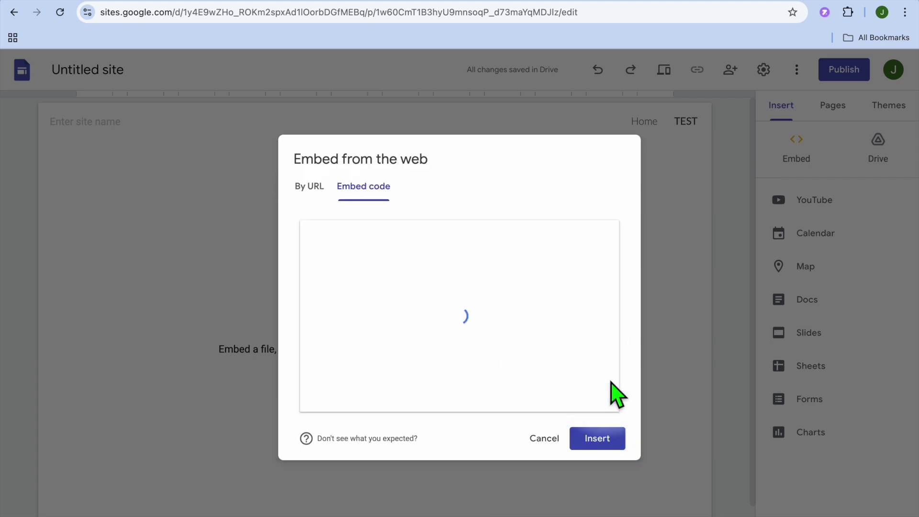
left_click(602, 438)
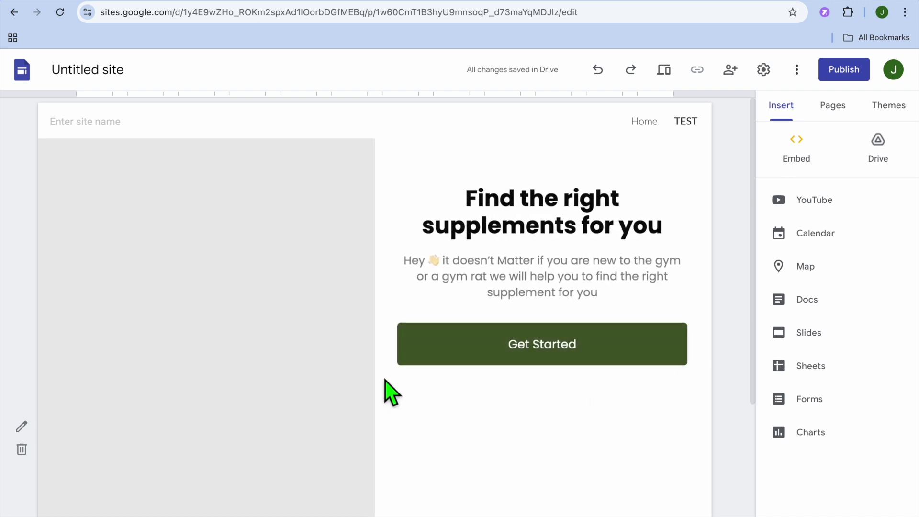
scroll(391, 392, "down", 5)
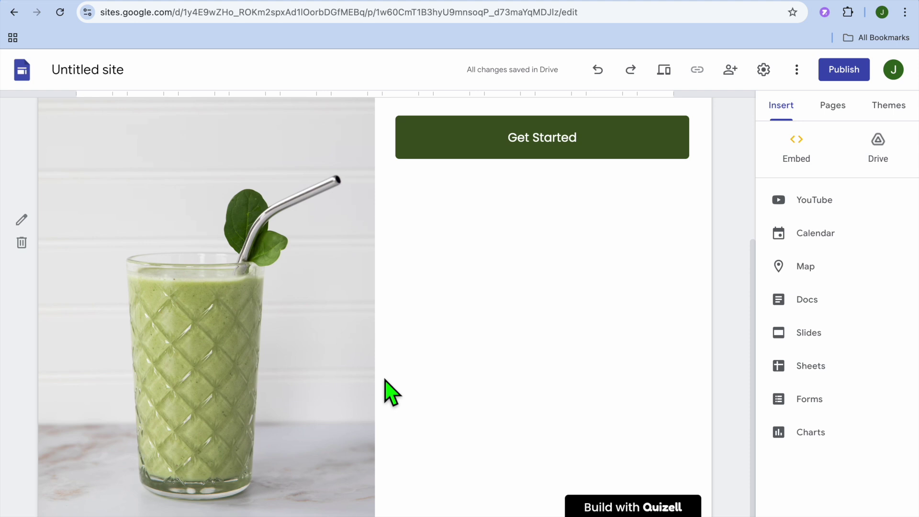
scroll(391, 393, "up", 5)
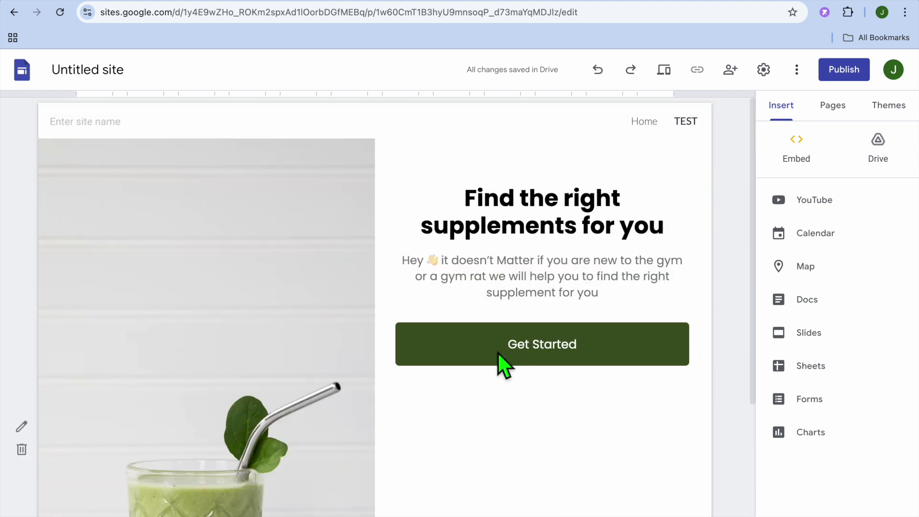
- Look over the embedded quiz, switch back to Quizell's sharing page, and view the options for sharing the quiz as a link
scroll(504, 359, "down", 5)
scroll(503, 363, "up", 5)
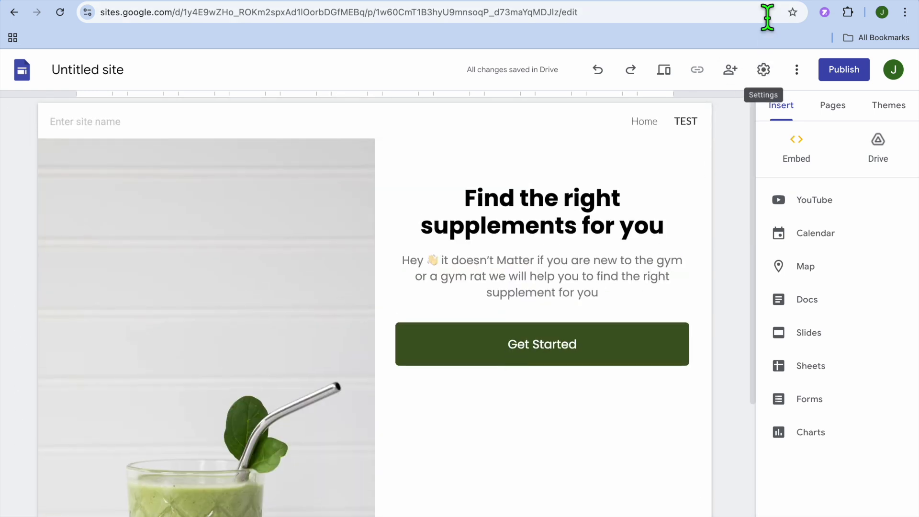
left_click(766, 1)
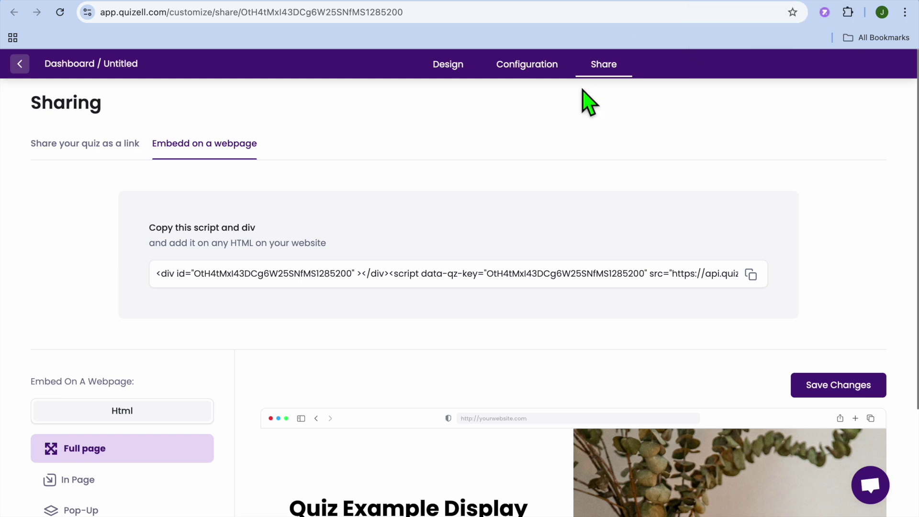
left_click(97, 144)
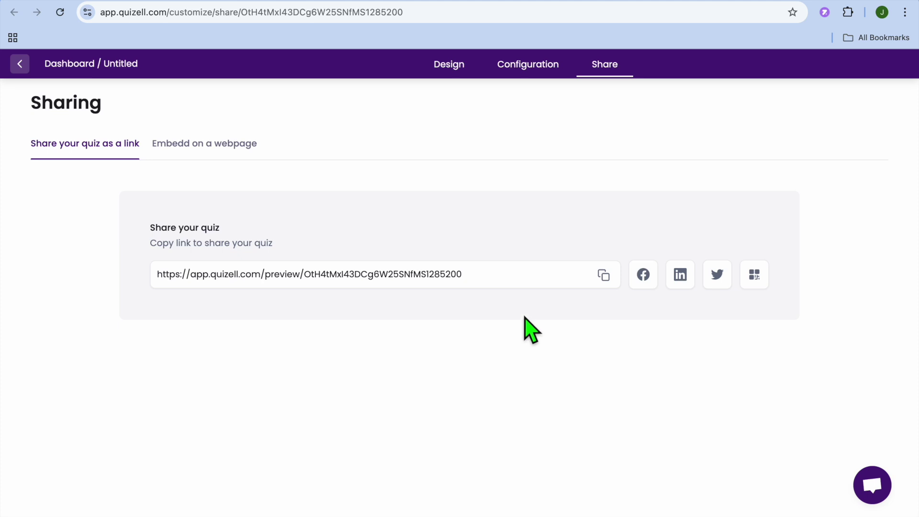
- Switch to the Quizell dashboard and review the templates offered for creating an email flow, without choosing one
left_click(725, 4)
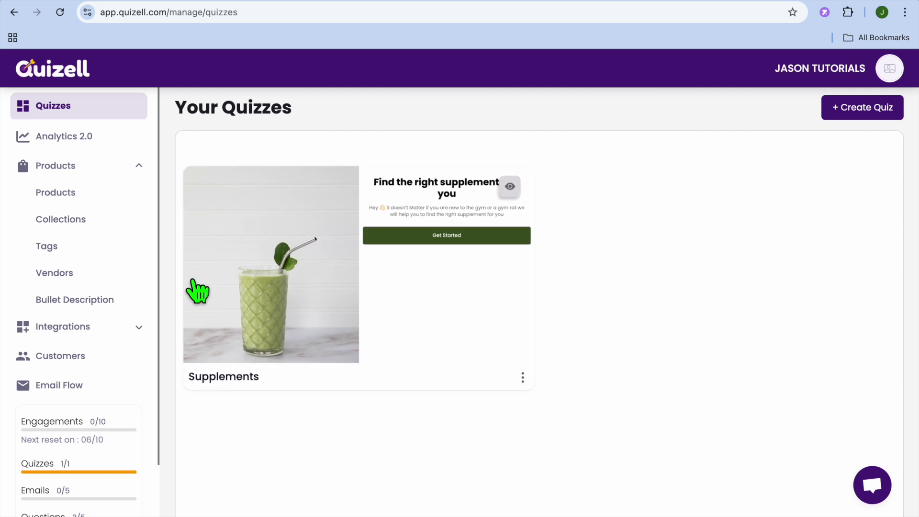
left_click(72, 396)
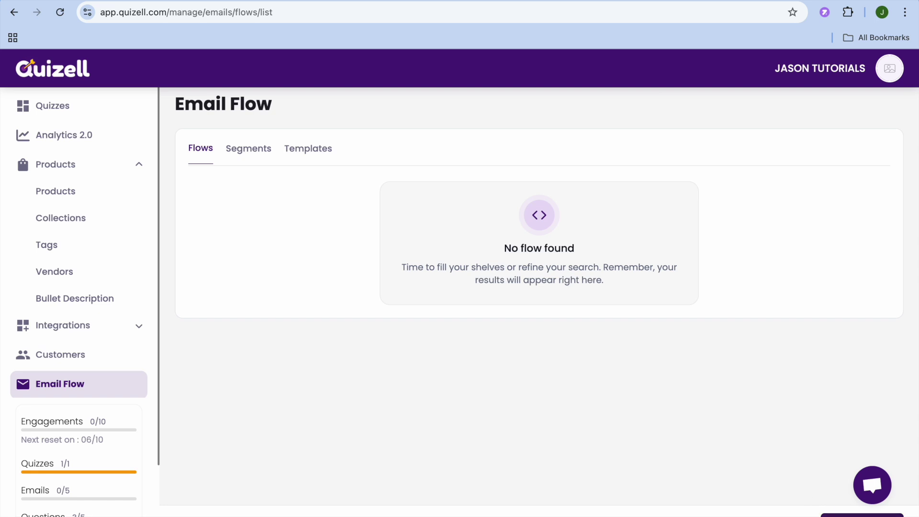
left_click(862, 514)
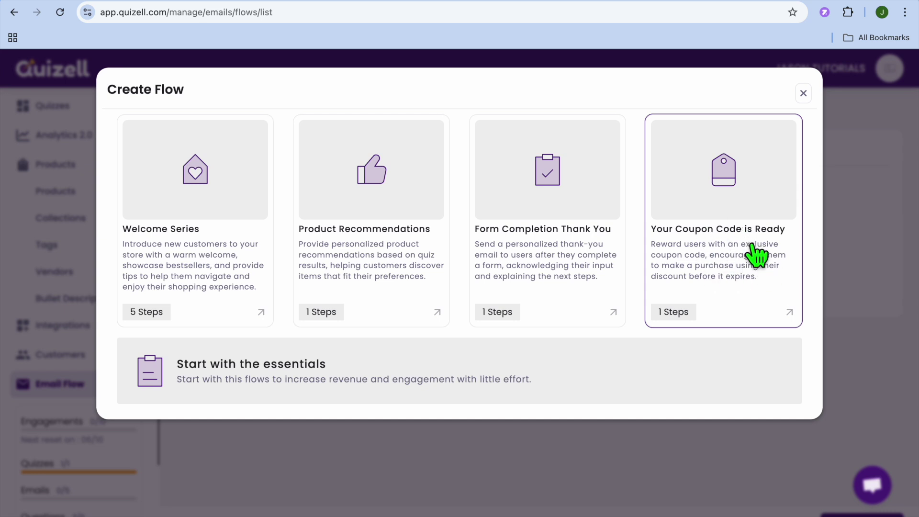
left_click(804, 93)
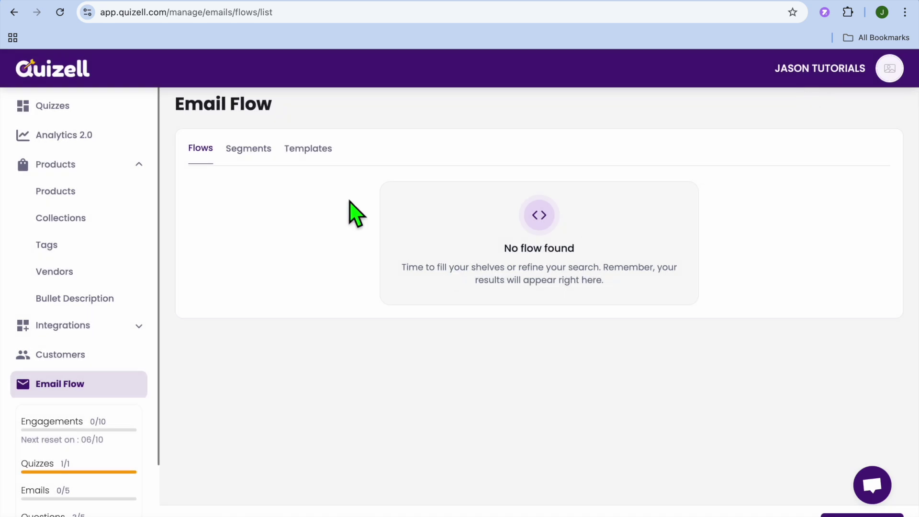
- Open the upgrade plans and compare the yearly prices and features of Lite, Plus and Pro
scroll(160, 301, "down", 3)
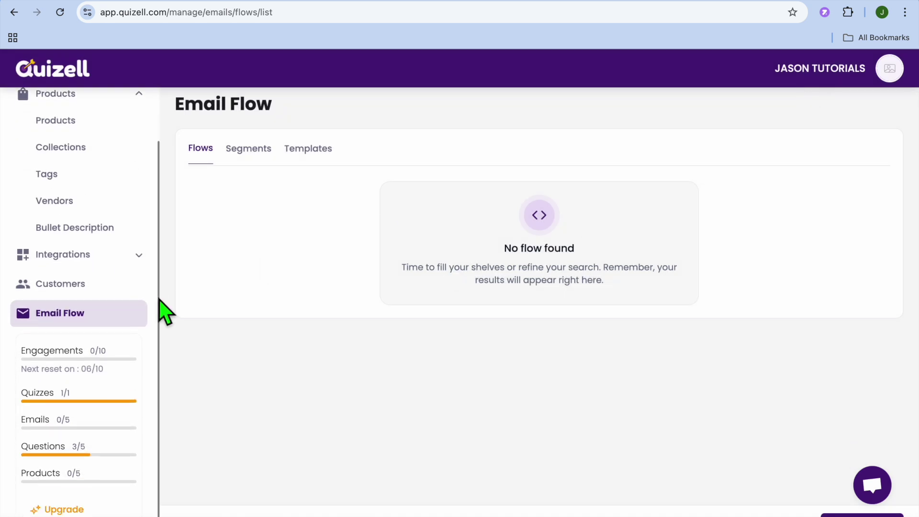
left_click(57, 510)
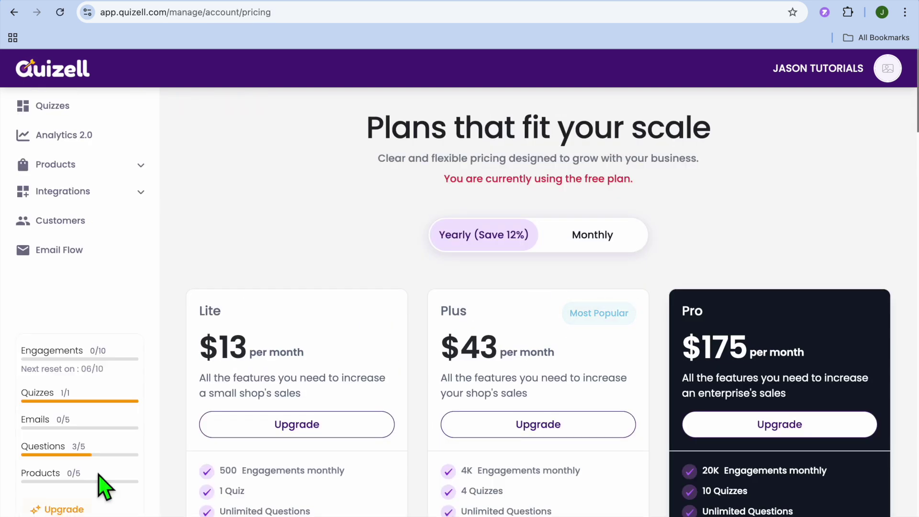
scroll(246, 395, "down", 4)
scroll(246, 389, "up", 2)
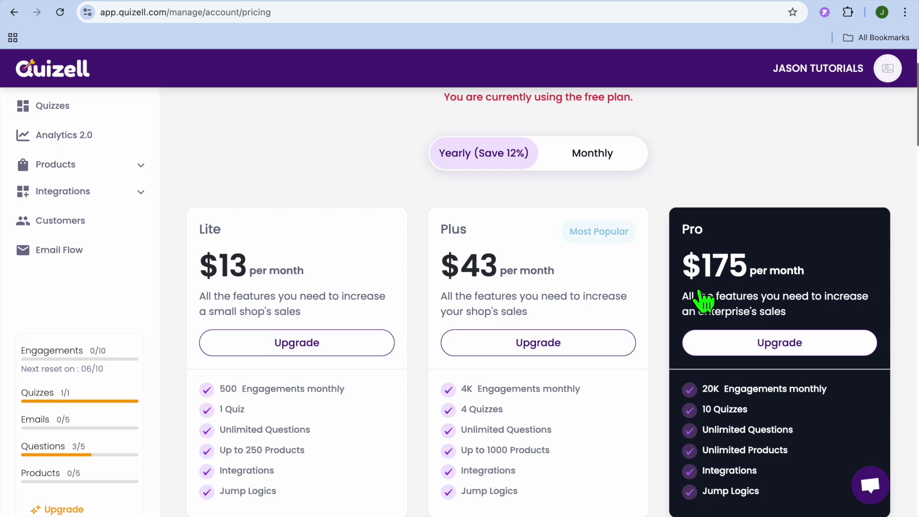
scroll(703, 301, "down", 5)
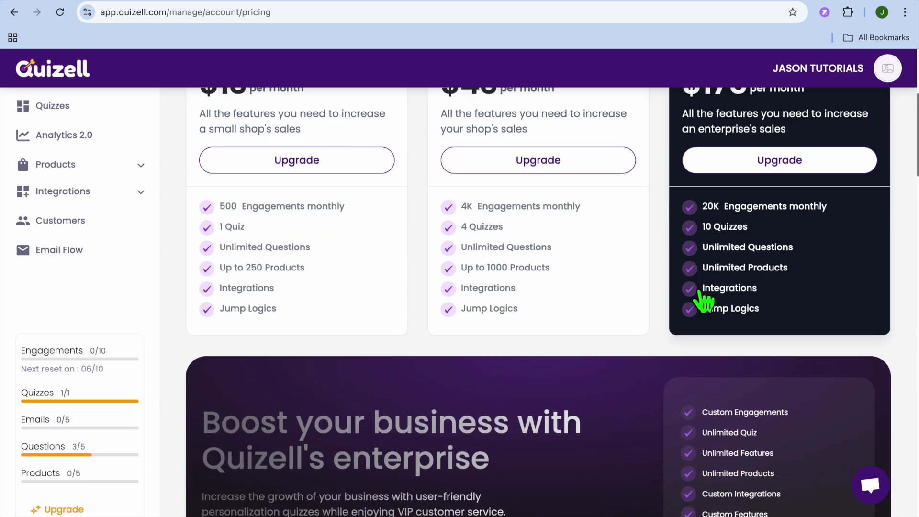
scroll(747, 249, "up", 7)
mouse_move(701, 3)
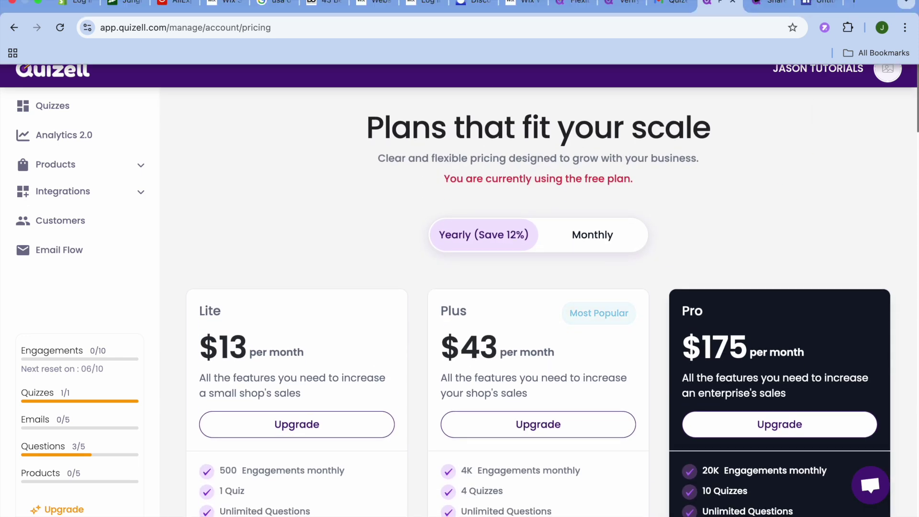